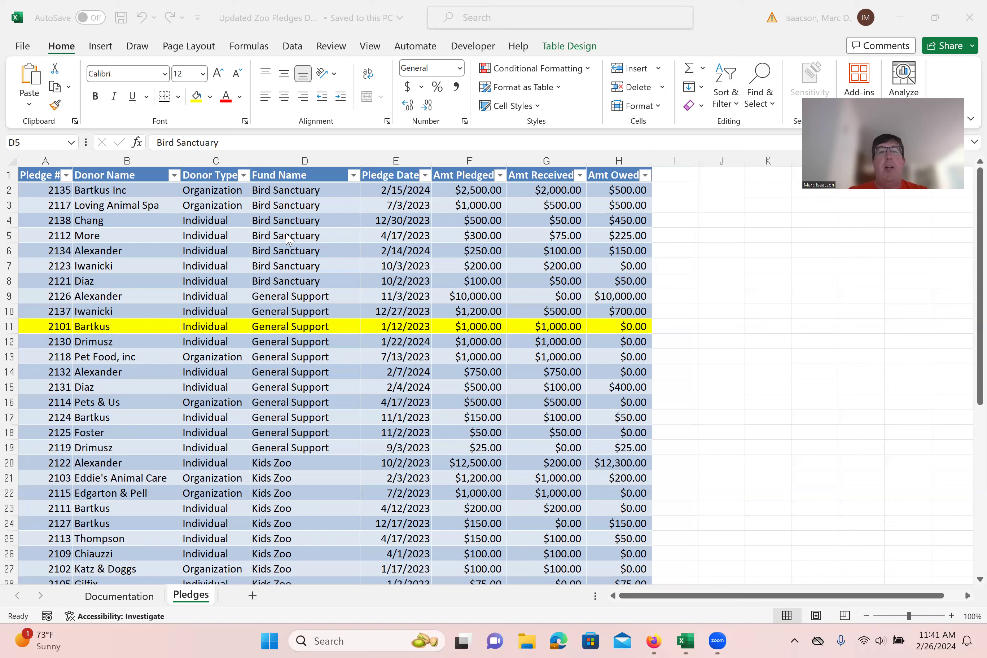
- Create a PivotTable from the Donations table on the Pledges sheet, placed in a new worksheet
click(106, 51)
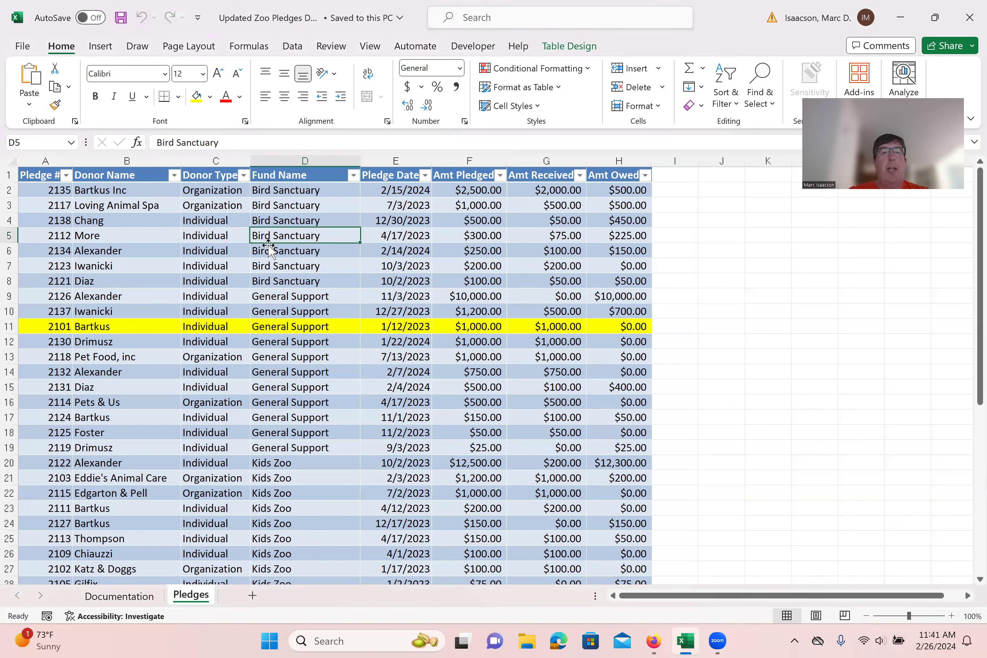
click(392, 280)
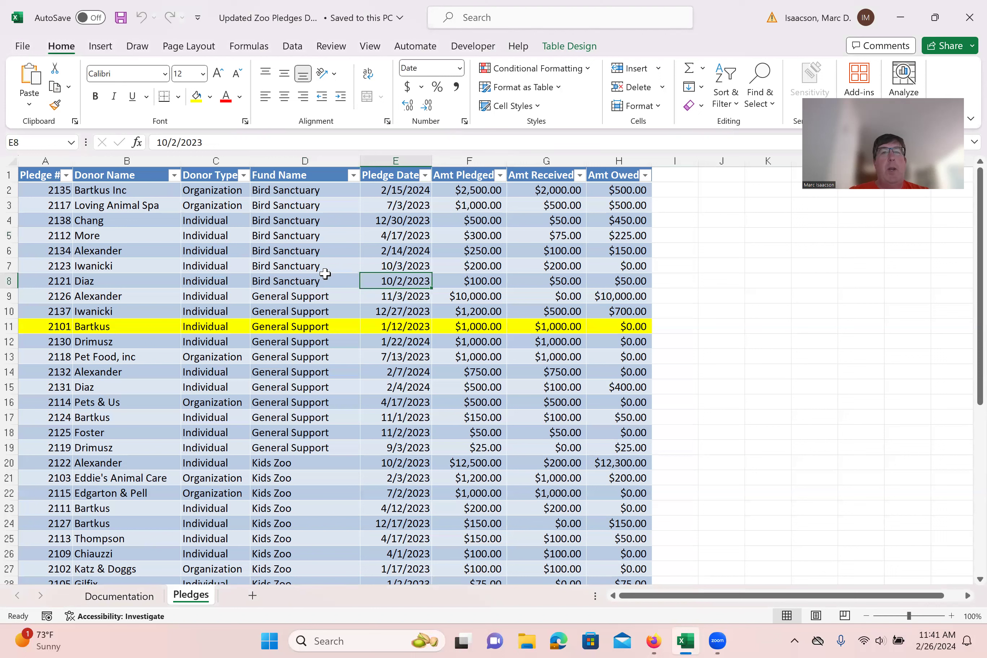
click(575, 48)
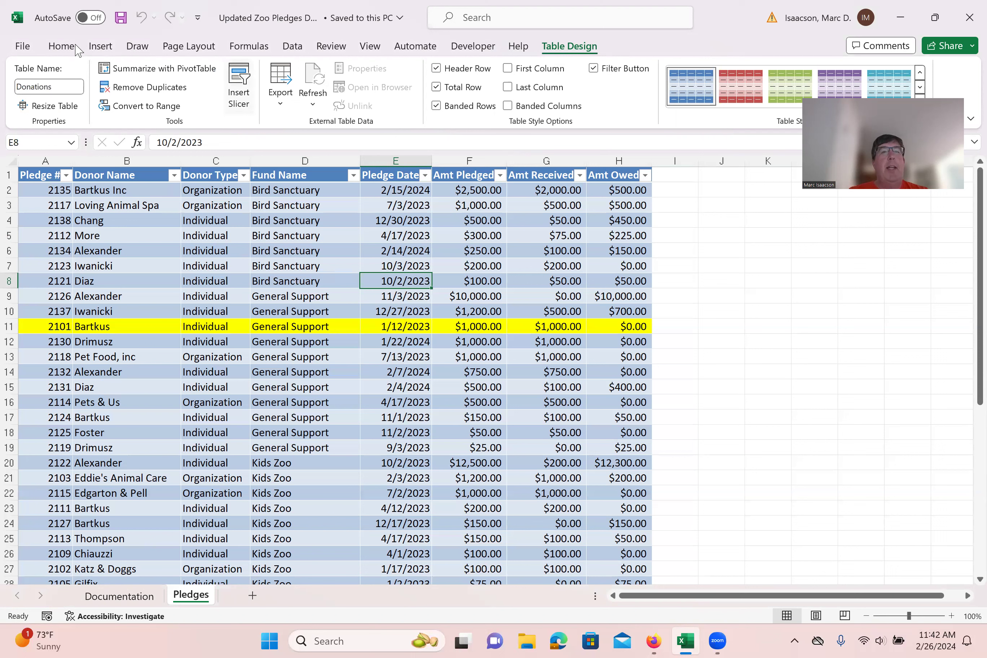
click(98, 46)
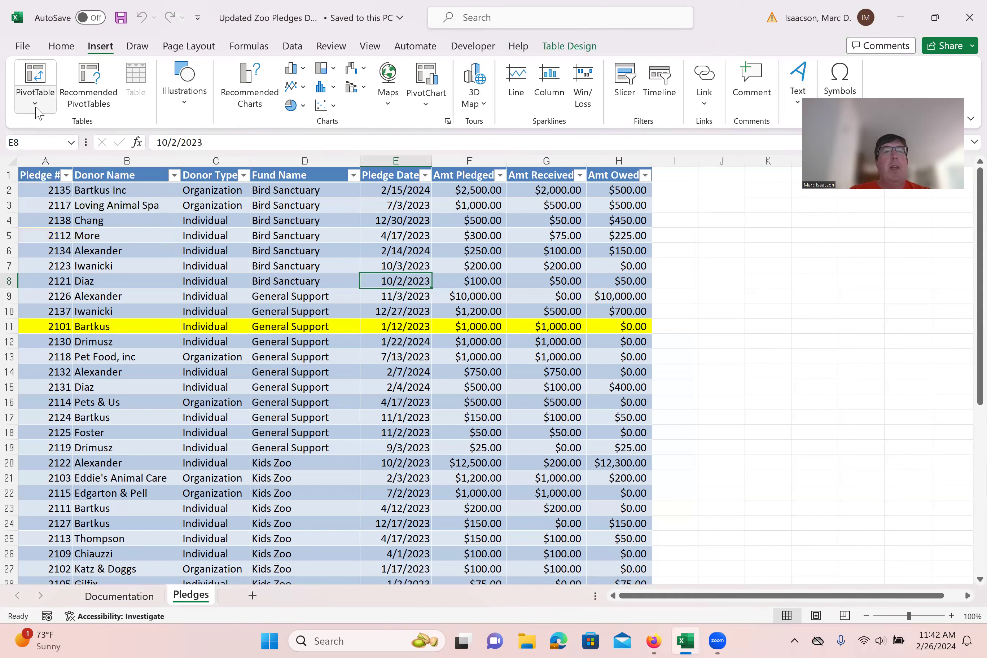
click(36, 103)
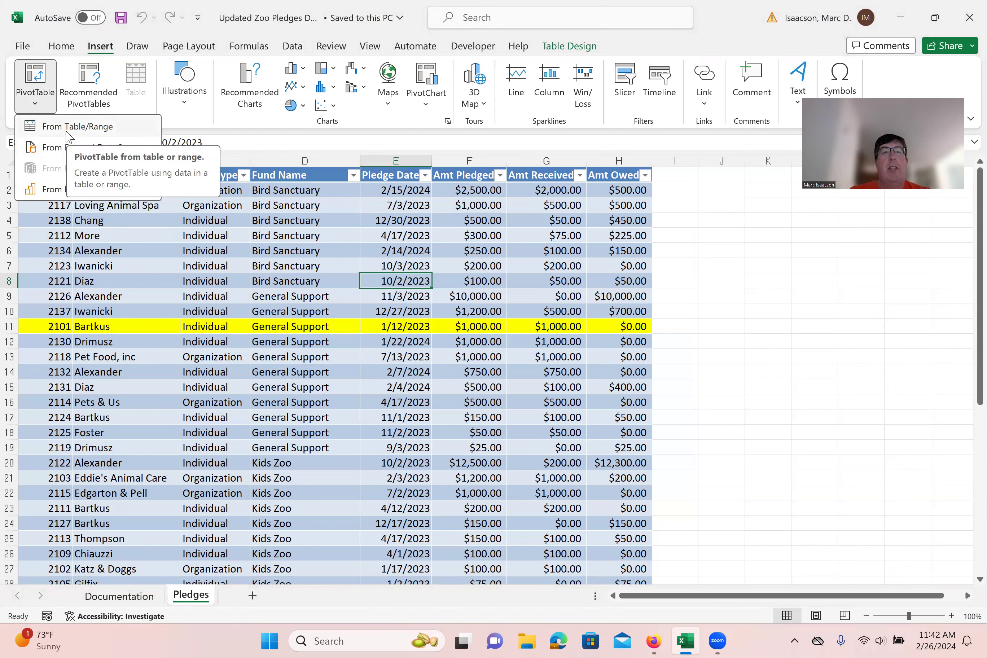
click(67, 131)
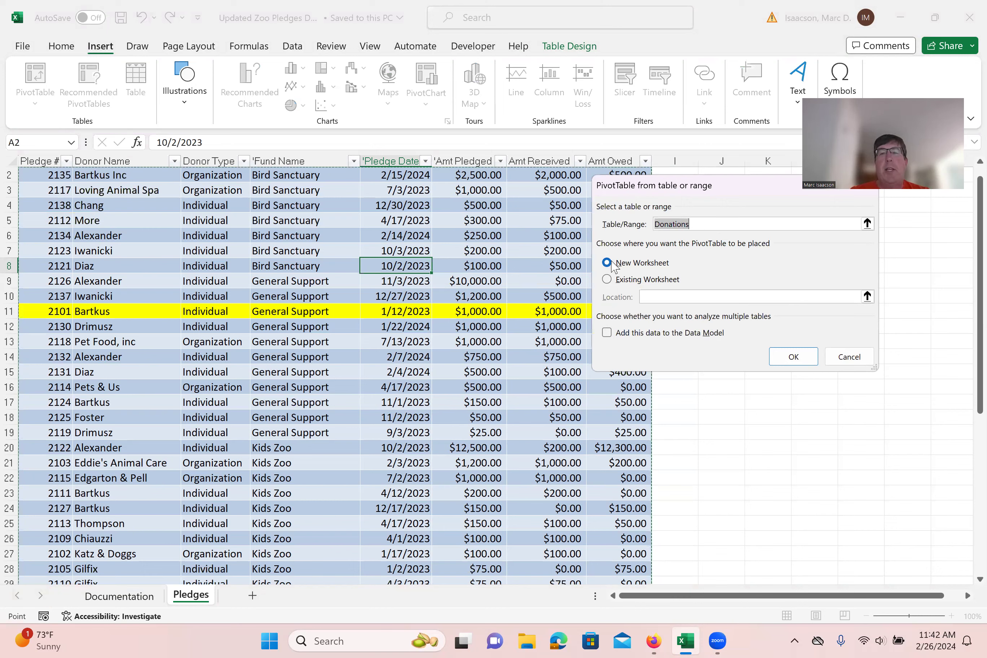
click(807, 359)
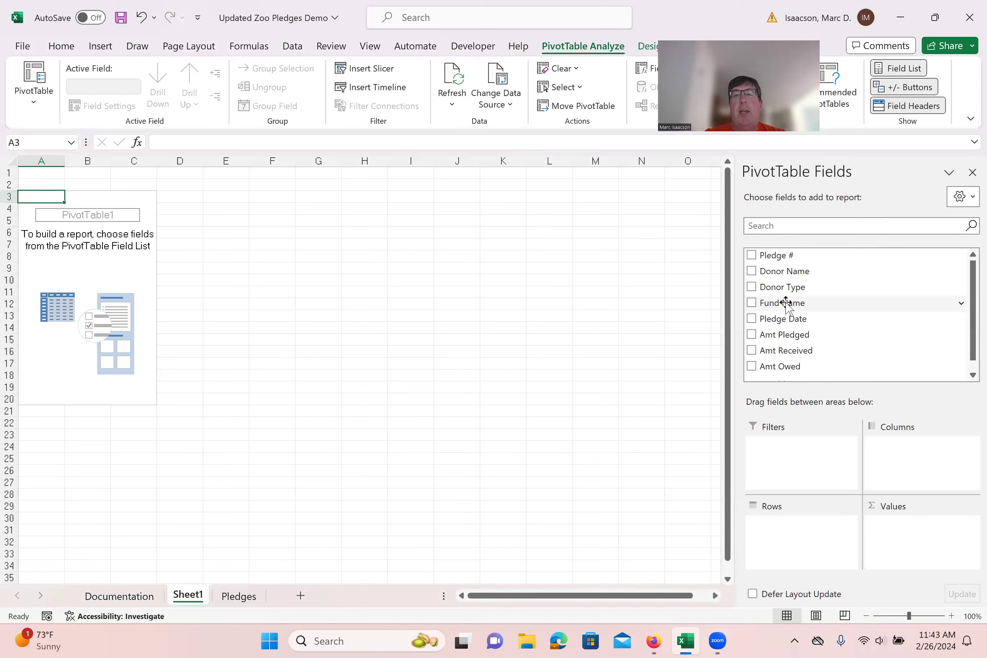
- Lay out the PivotTable with Fund Name as rows and the sum of Amt Received as values
drag(780, 303, 794, 531)
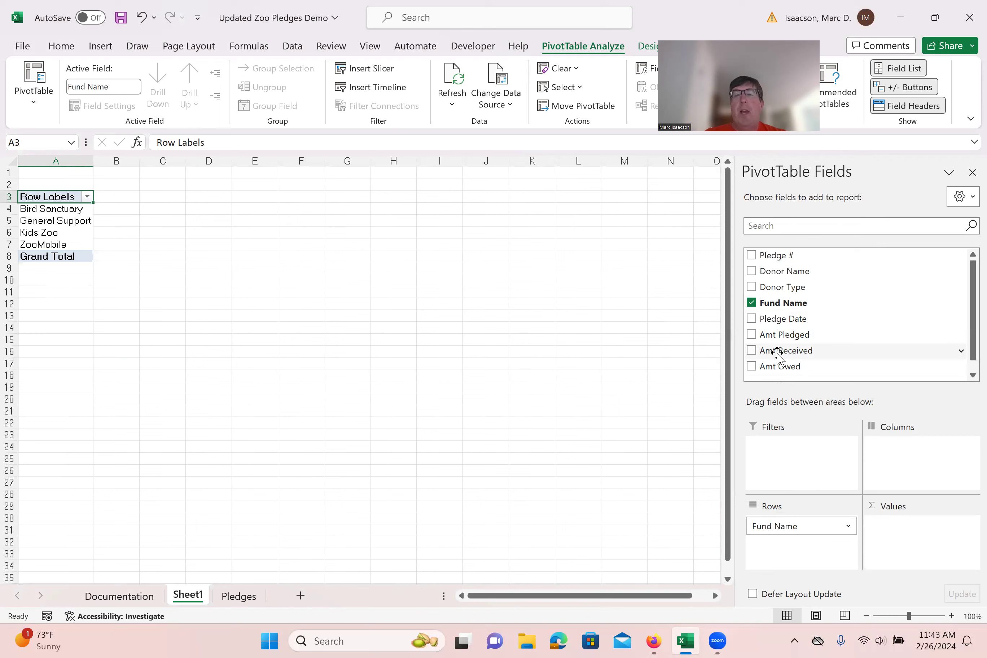
drag(779, 355, 935, 531)
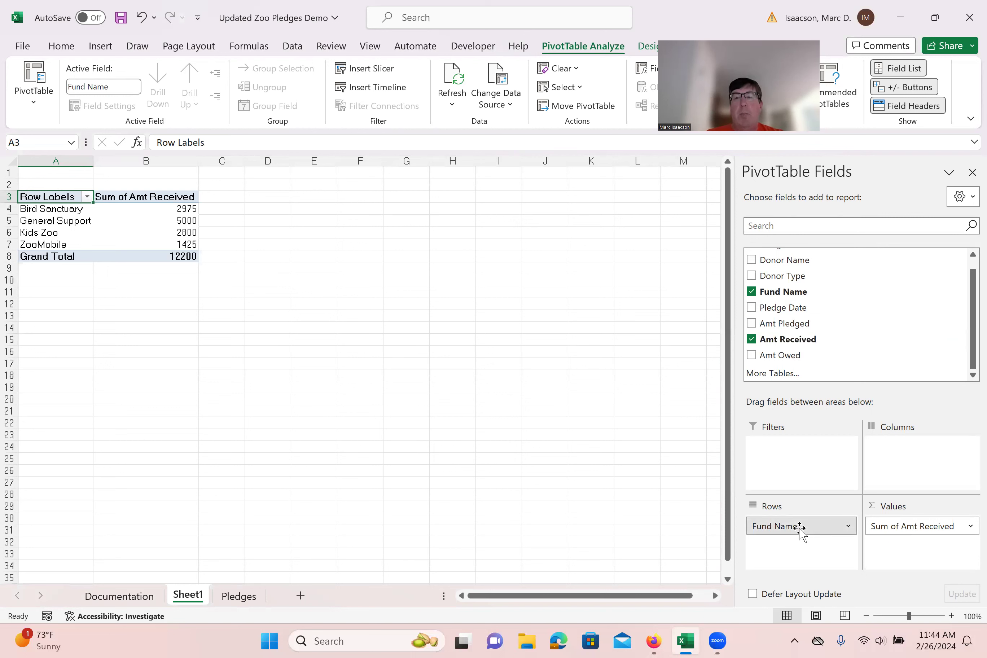
- Replace Fund Name with Donor Type in the PivotTable rows and use Fund Name as the columns
drag(801, 528, 849, 314)
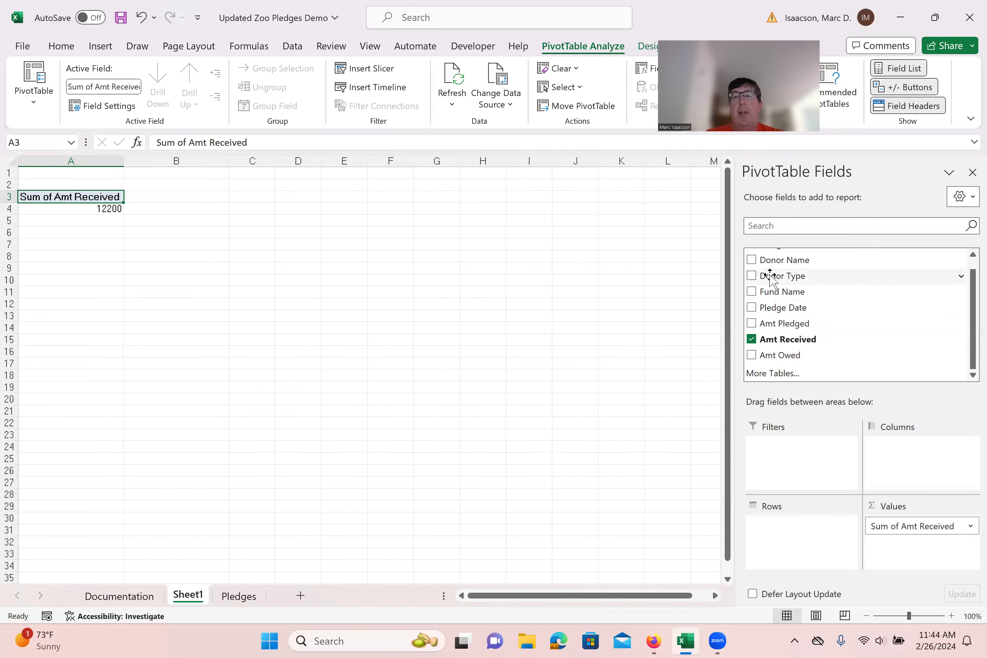
drag(770, 276, 779, 531)
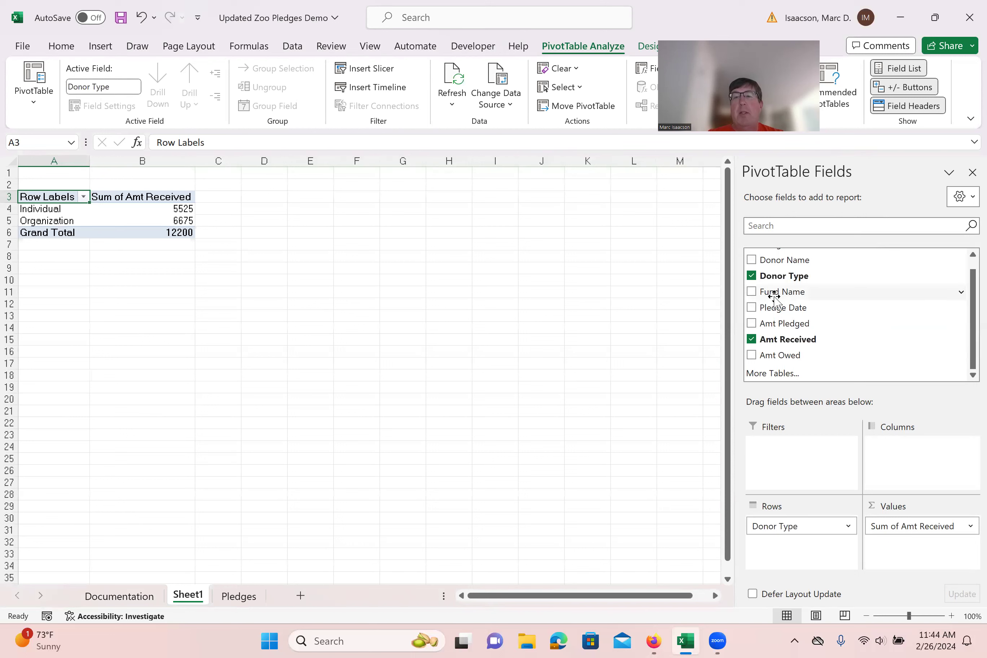
drag(777, 293, 908, 452)
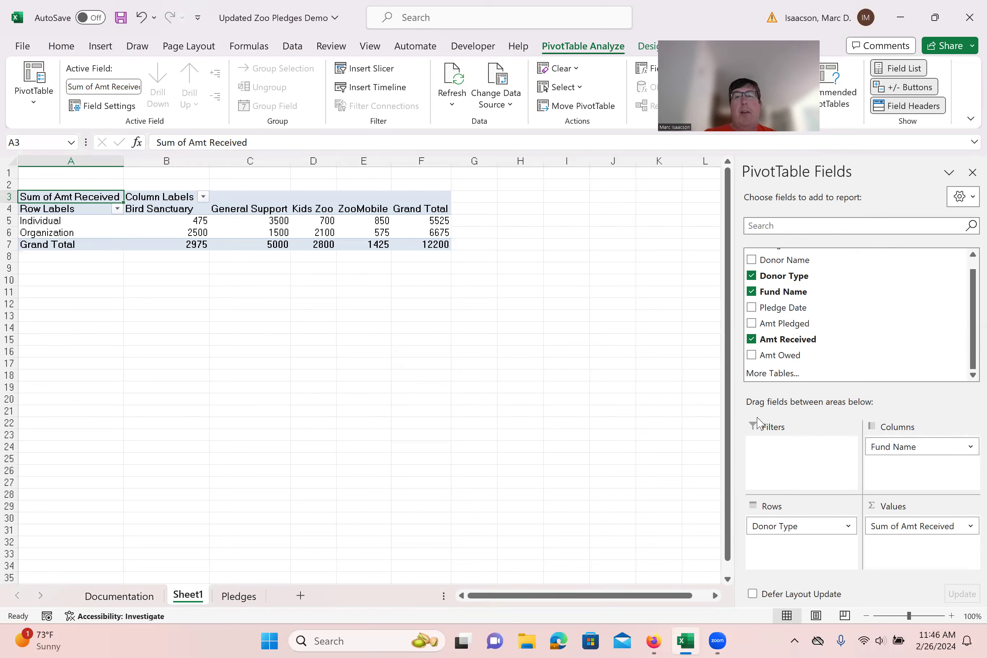
- Summarize the Amt Received values in the PivotTable by Count
click(969, 529)
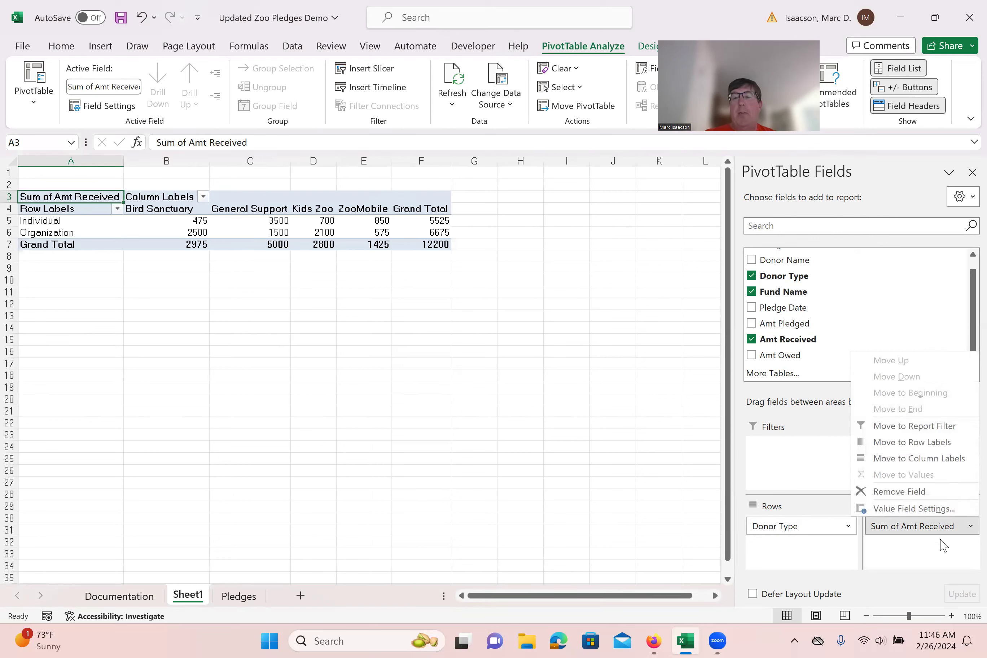
click(922, 564)
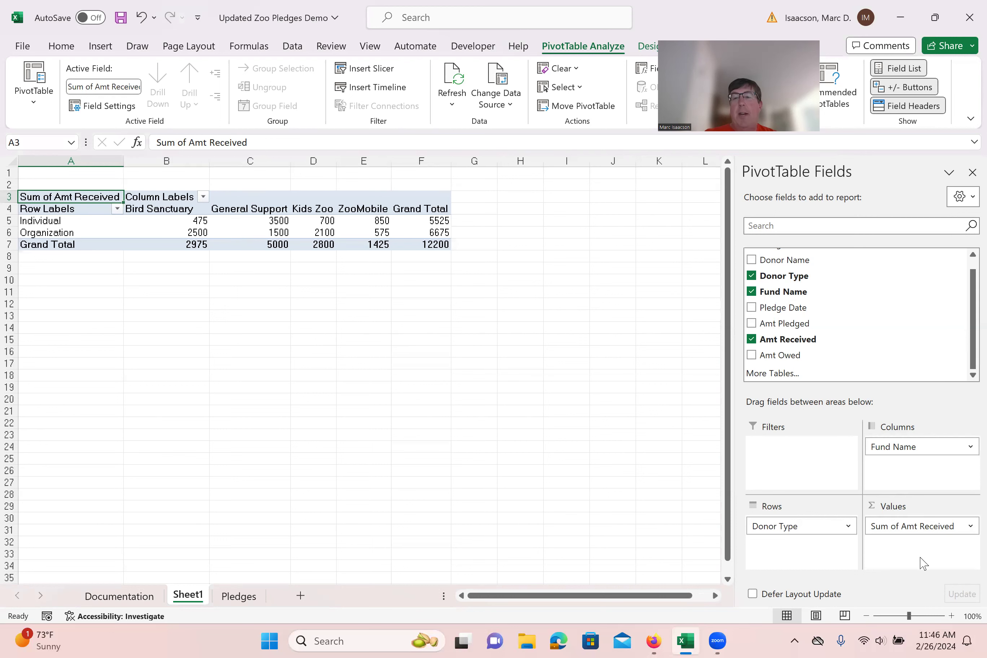
click(971, 528)
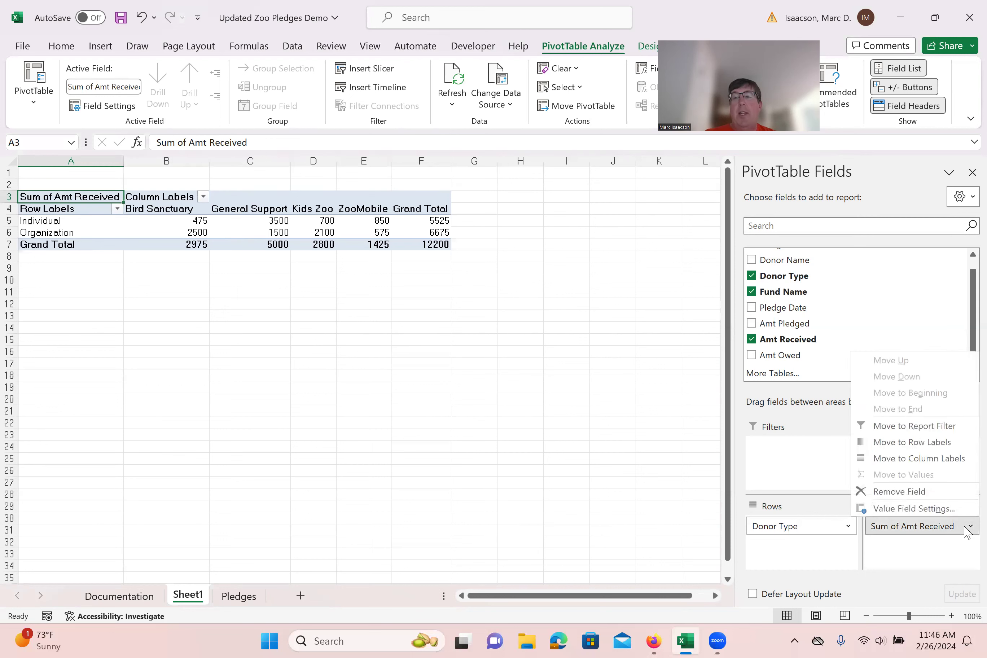
click(889, 510)
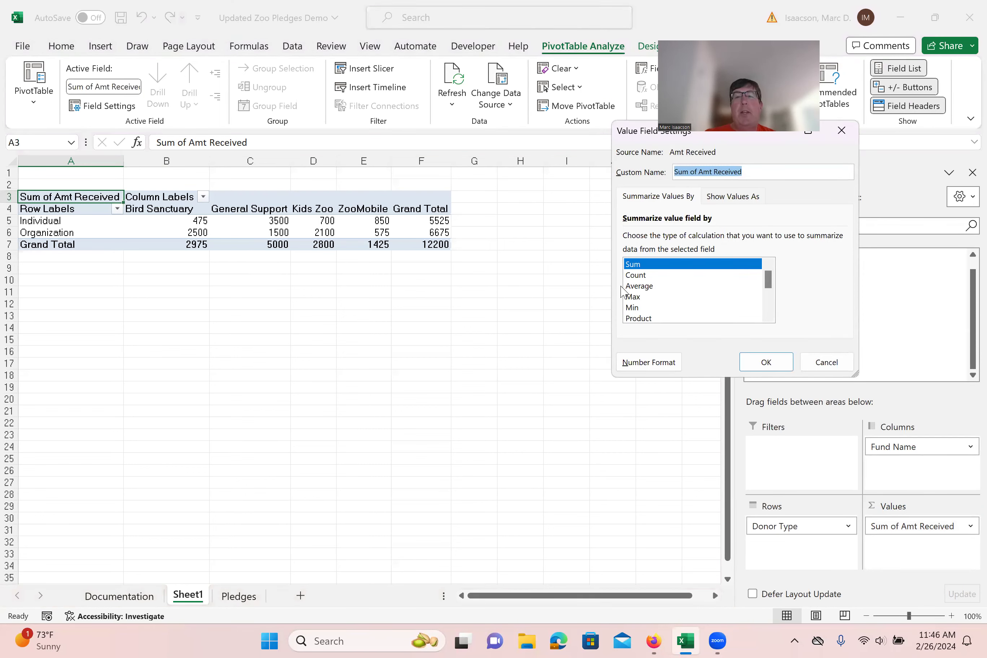
click(637, 276)
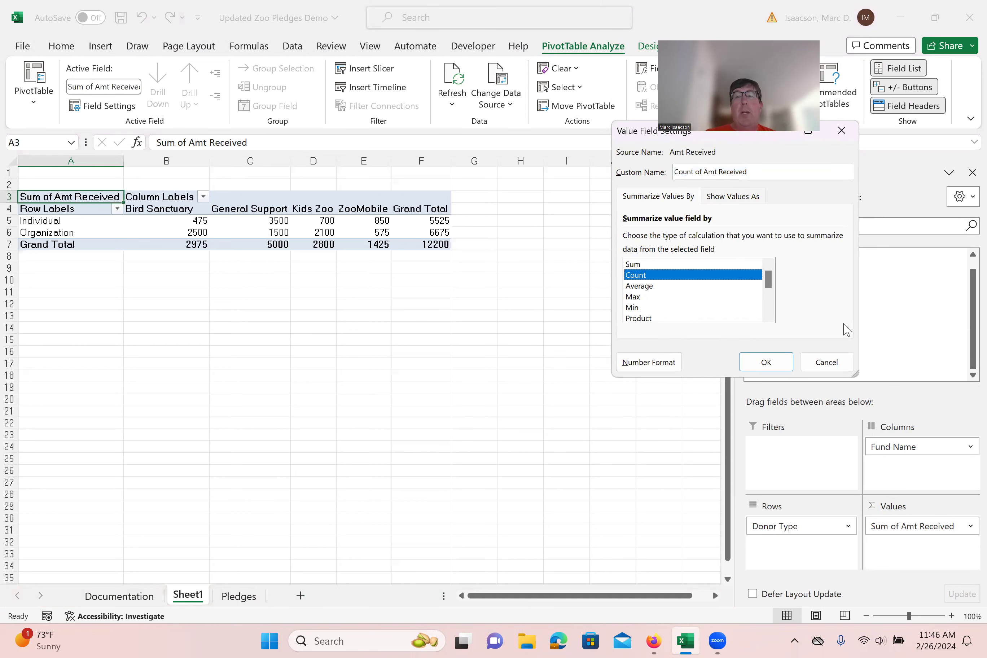
click(767, 363)
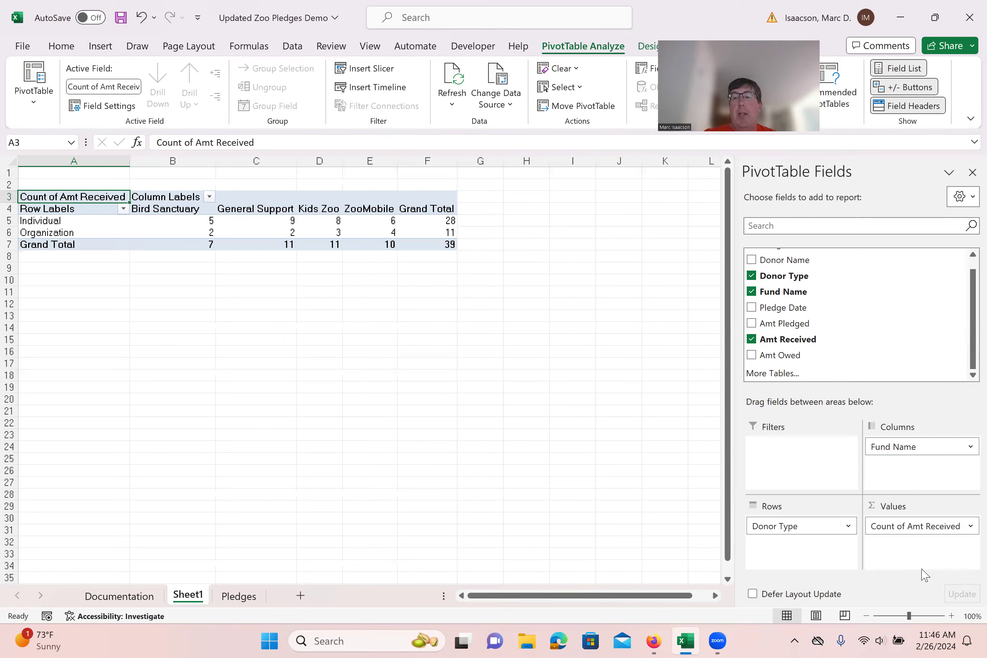
- Change the Amt Received summary calculation in the PivotTable to Average
click(968, 526)
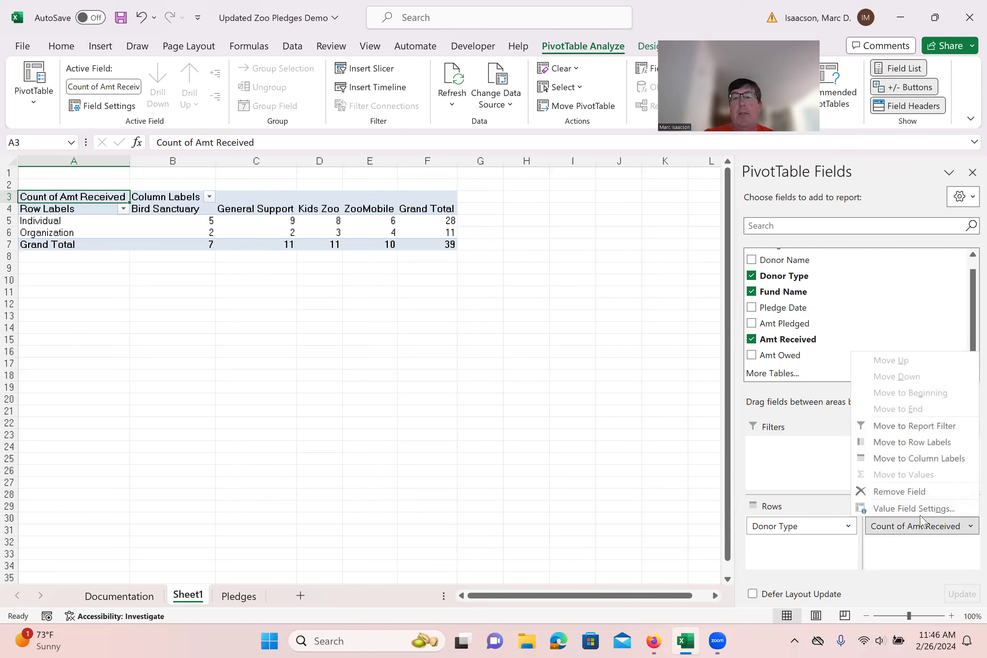
click(910, 509)
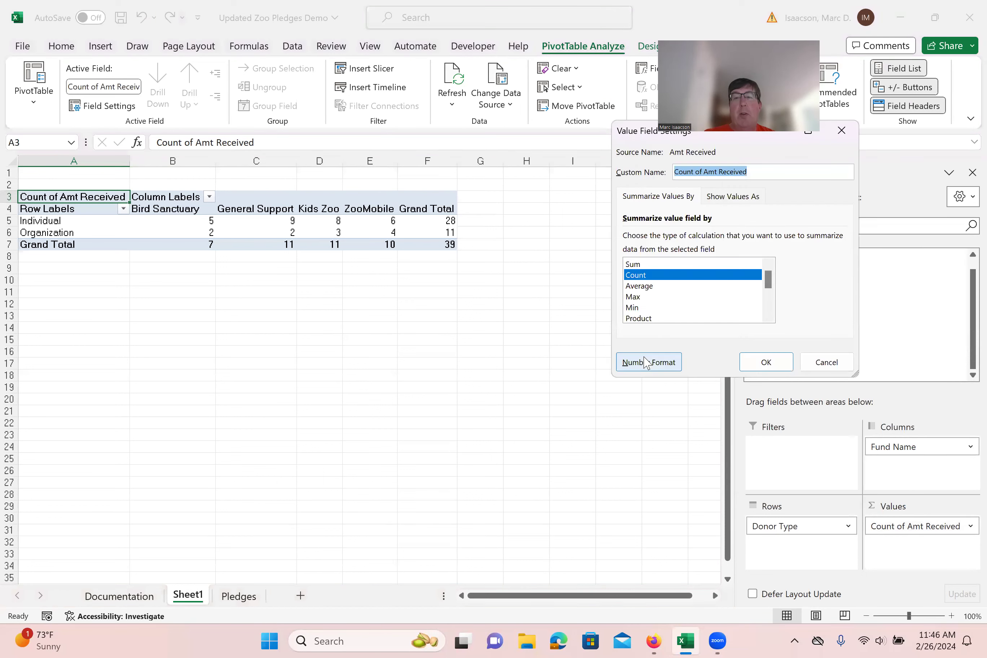
click(640, 286)
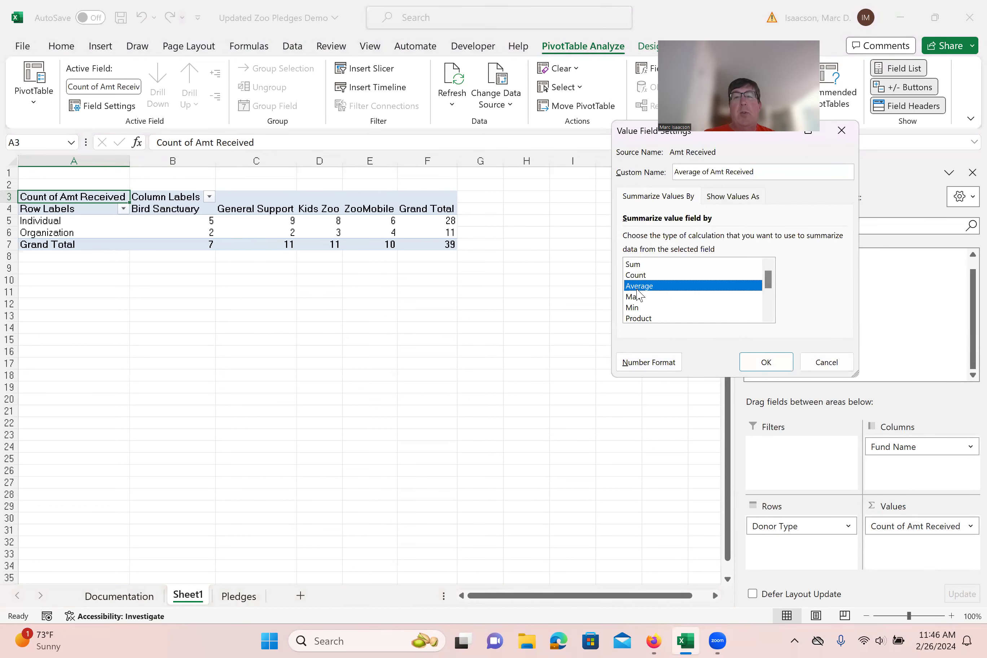
click(767, 362)
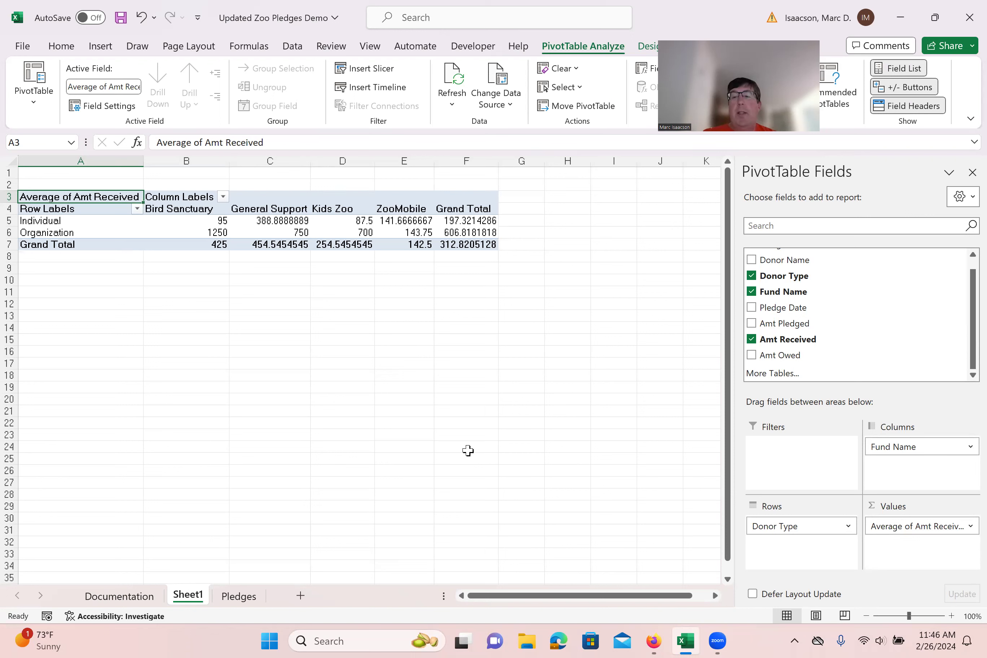
- Set the Amt Received value field back to summarizing by Sum
click(969, 530)
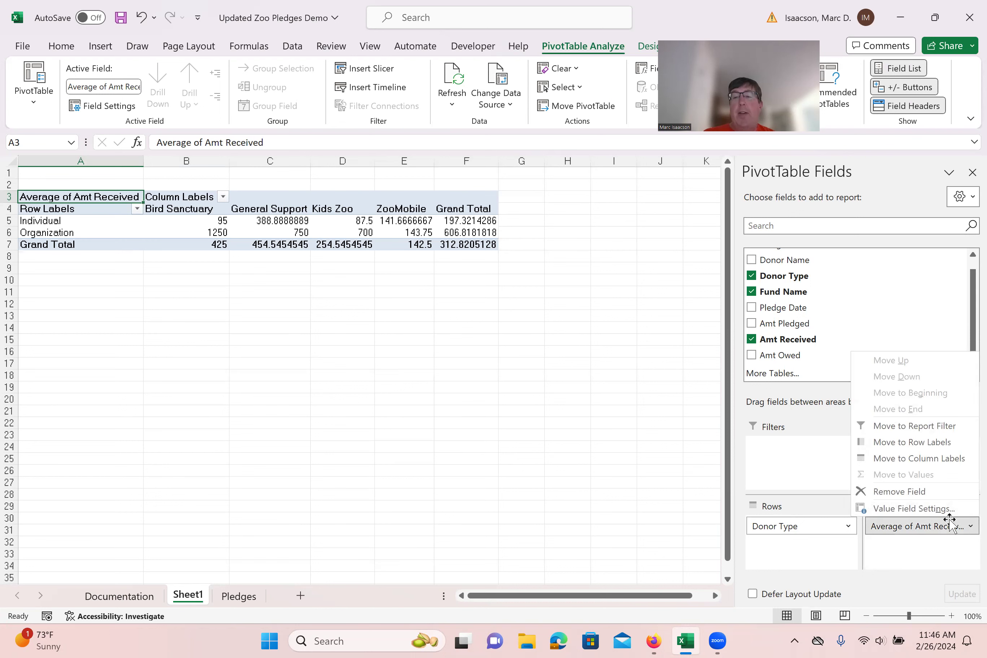
click(909, 508)
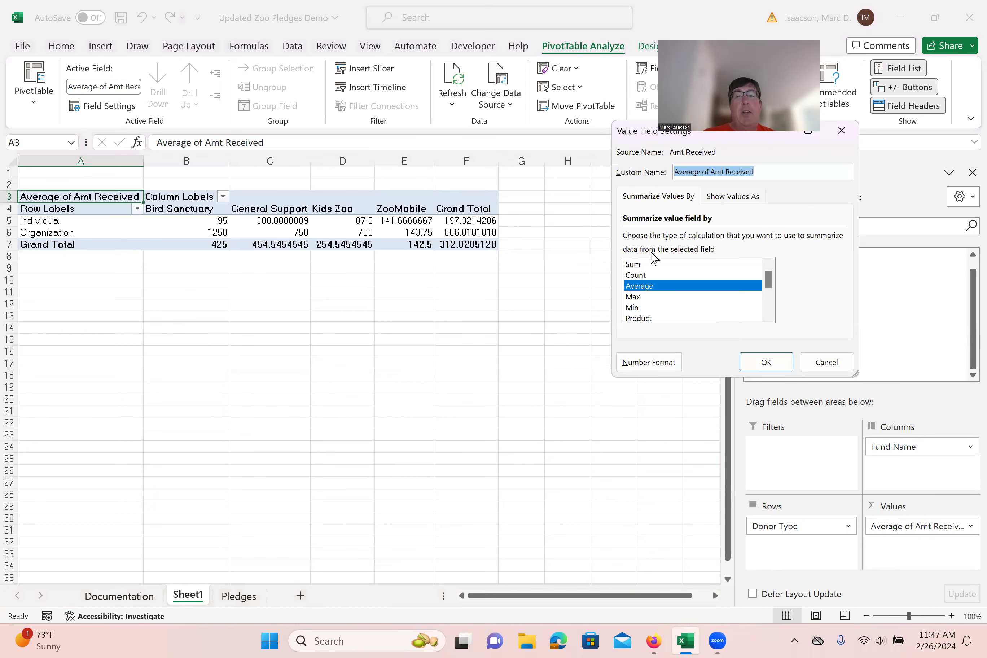
click(636, 265)
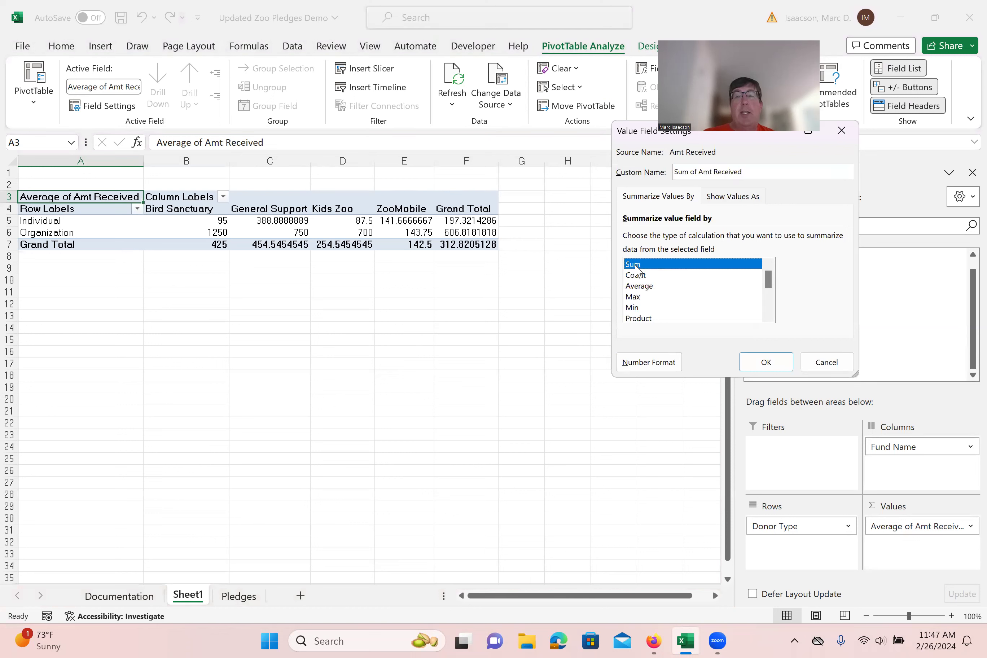
click(767, 368)
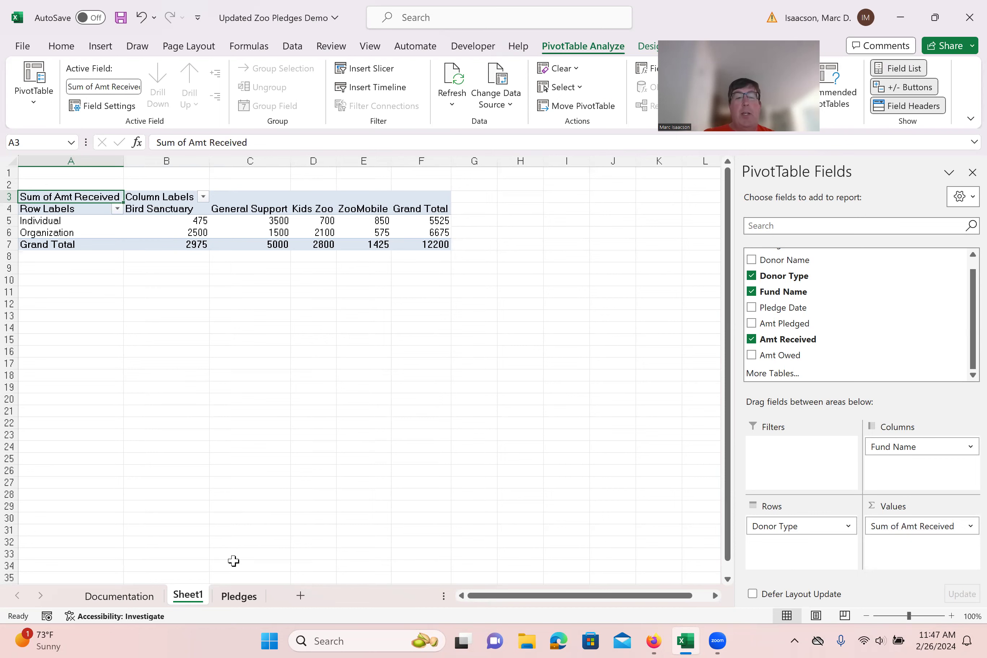
- Create a second PivotTable from the Donations table on the Pledges sheet, placed in a new worksheet
key(ctrl+Page_Down)
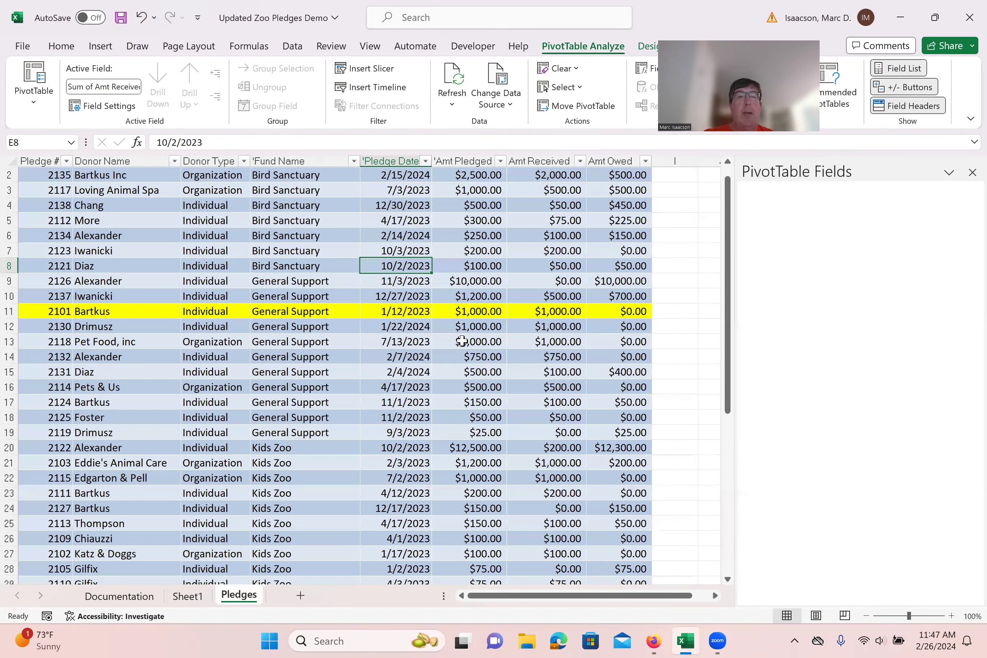
click(297, 252)
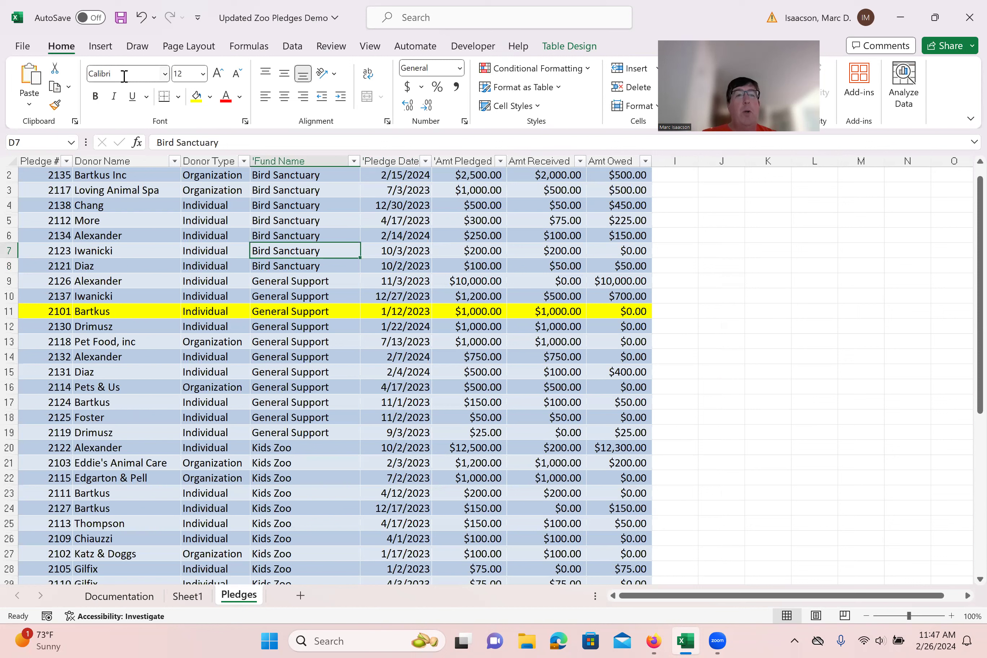
click(101, 47)
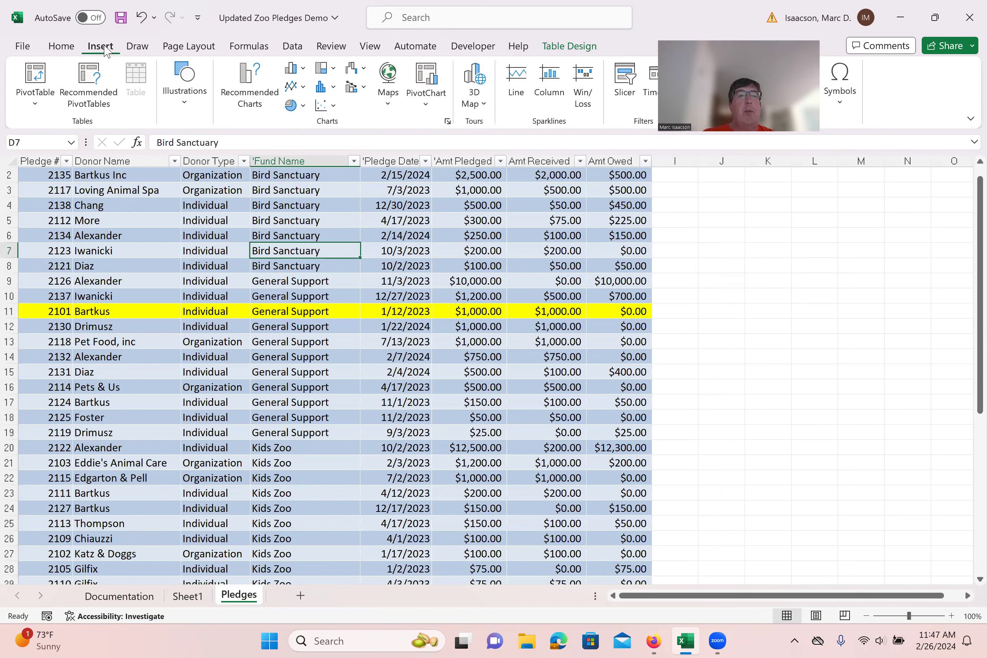
click(38, 76)
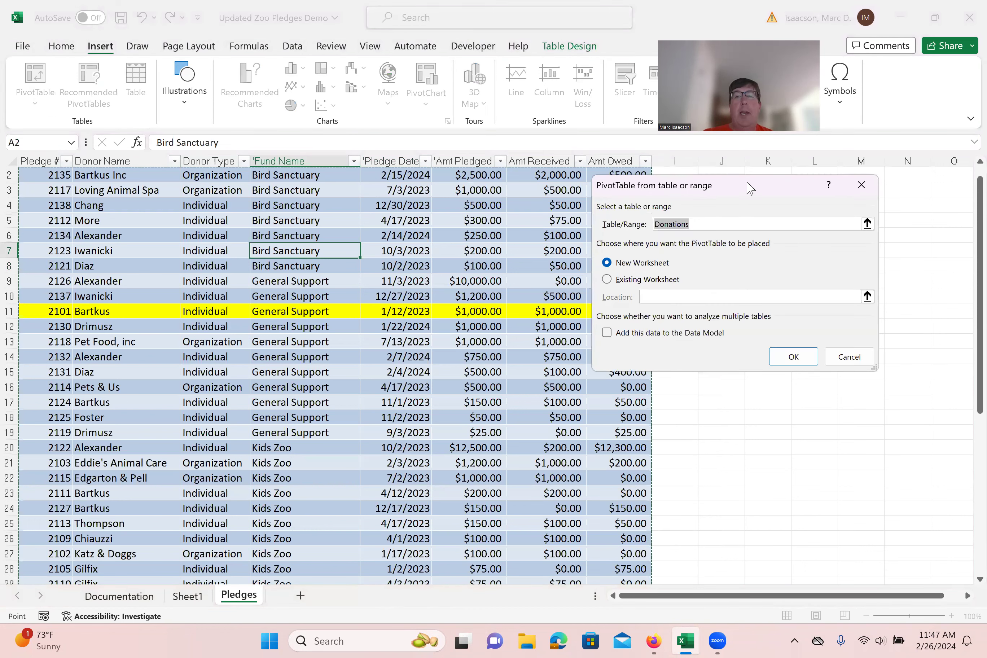
click(794, 356)
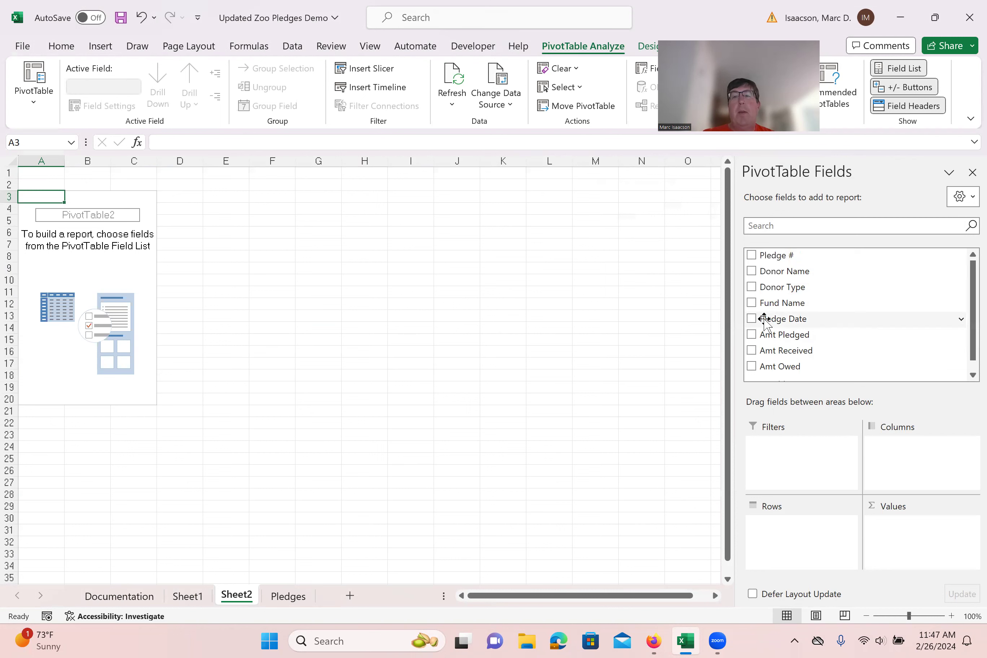
- Summarize Amt Pledged by Pledge Date in the rows of the new PivotTable and expand the 2024 group into quarters
drag(765, 321, 799, 531)
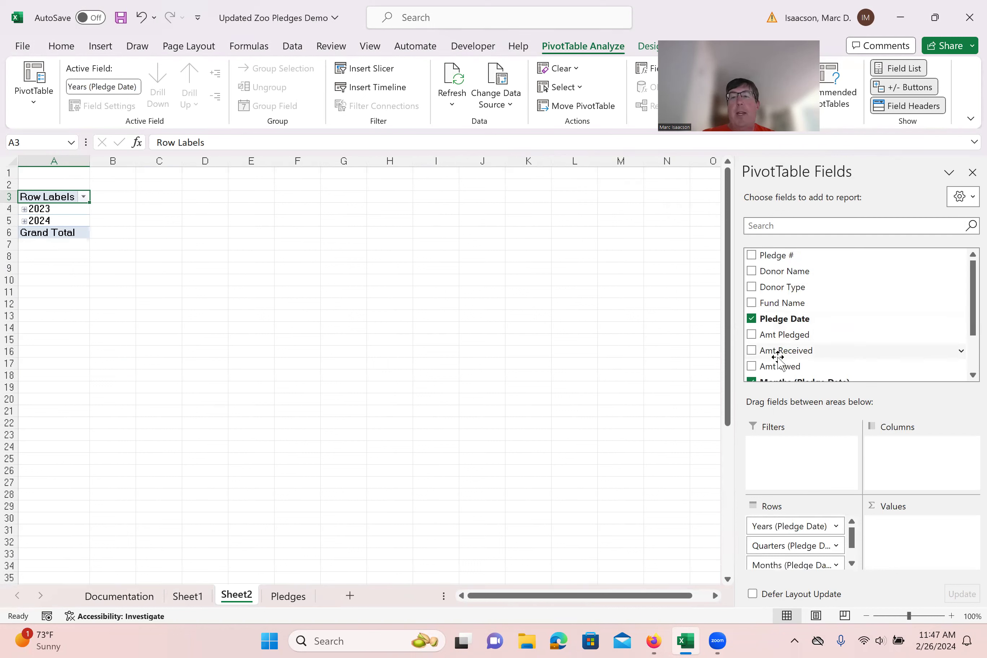
drag(779, 336, 911, 531)
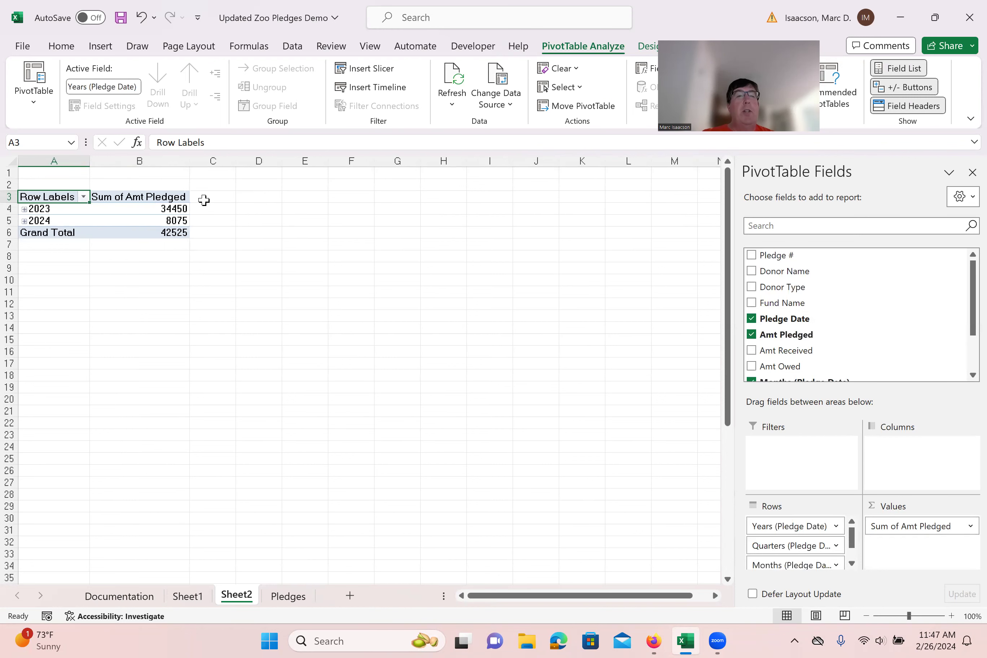
click(25, 223)
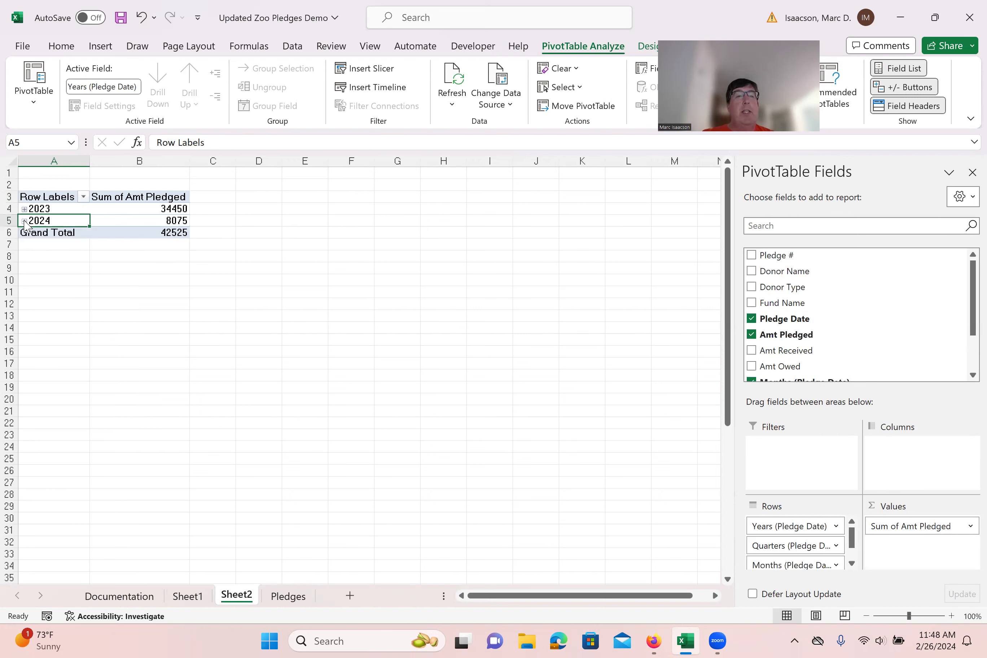
click(24, 221)
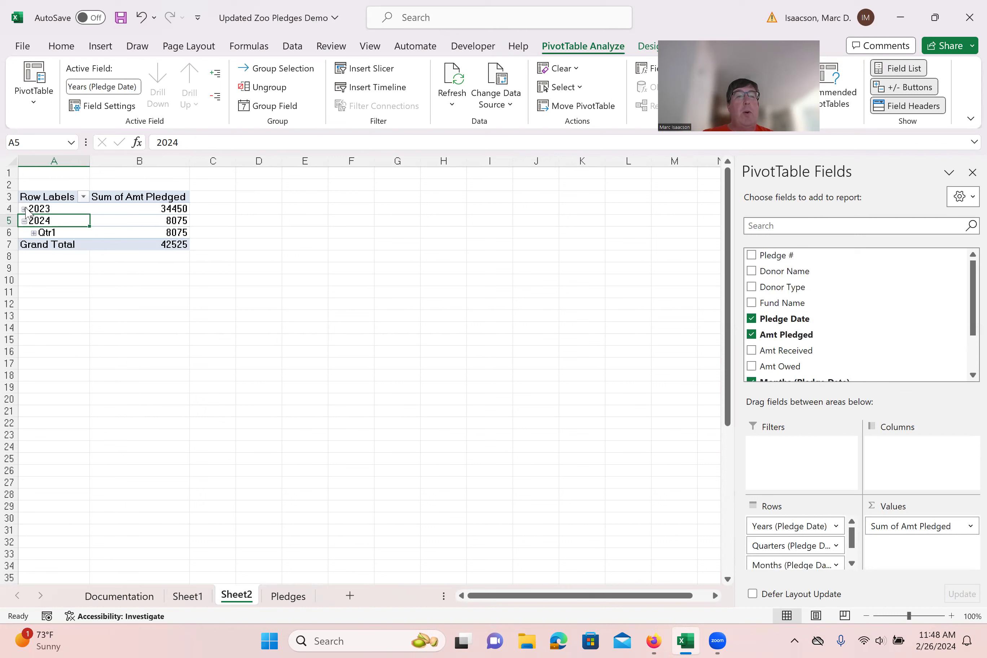
- Expand the 2023 group in the PivotTable into quarters and its Qtr1 into months
click(24, 209)
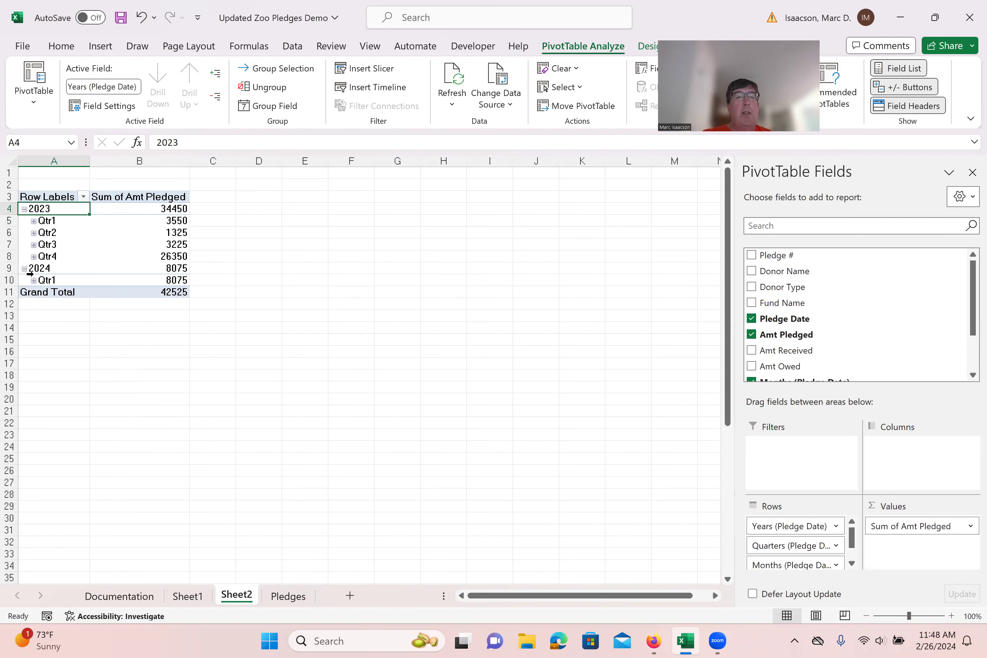
click(33, 220)
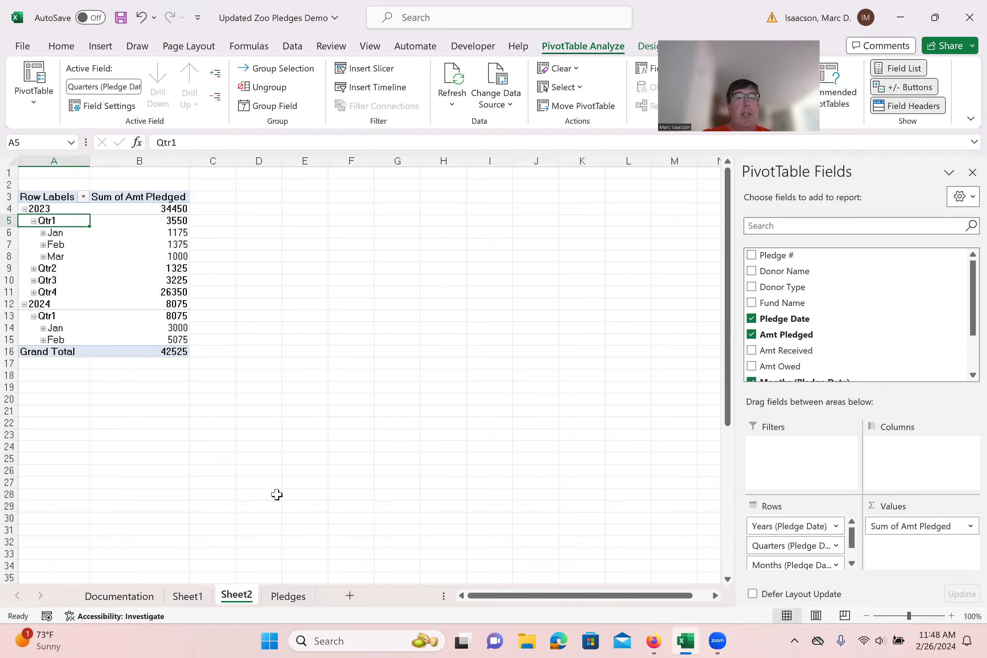
- Create a third PivotTable from the Donations table on the Pledges sheet, placed in a new worksheet
key(ctrl+Page_Down)
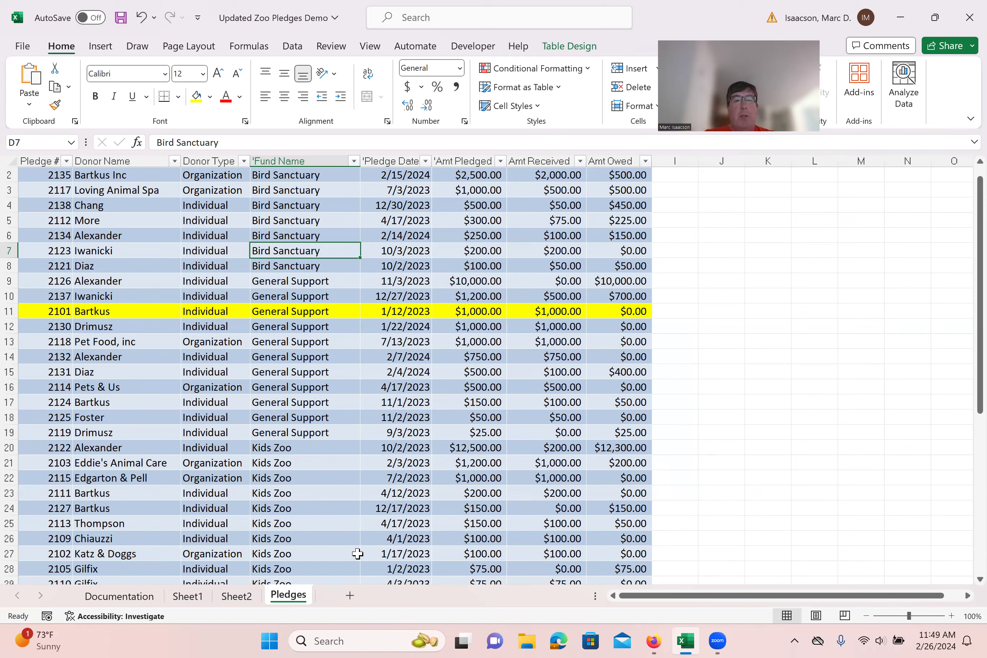
click(335, 399)
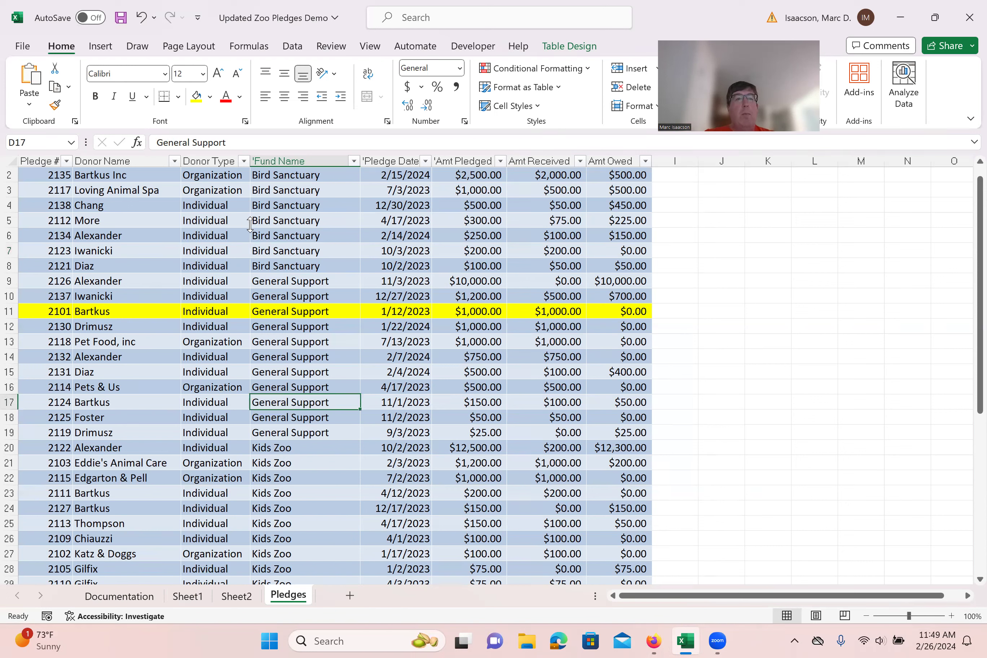
click(100, 46)
click(34, 81)
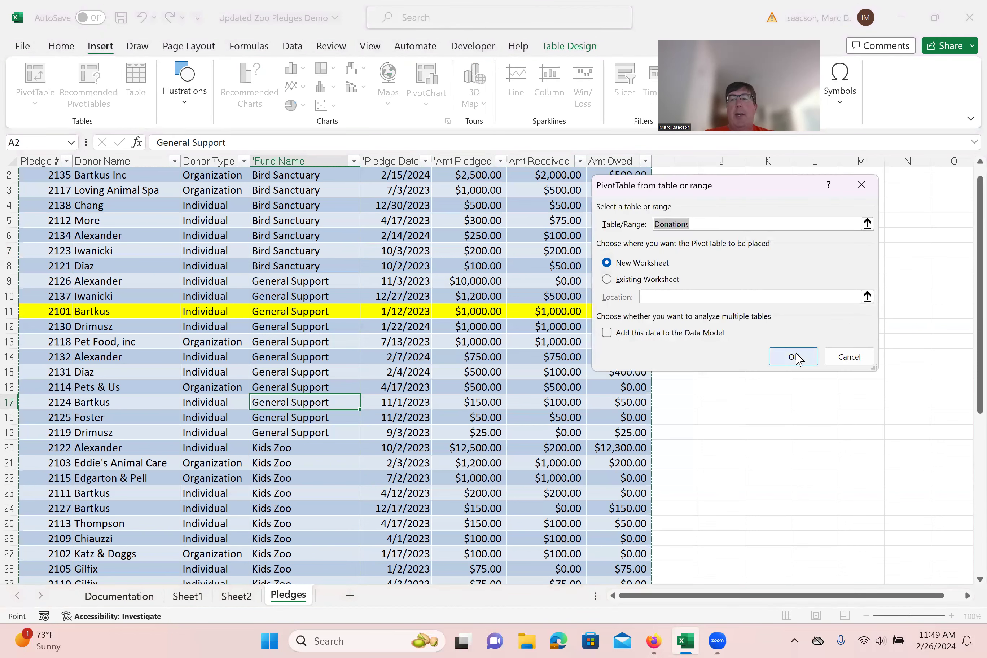
click(794, 357)
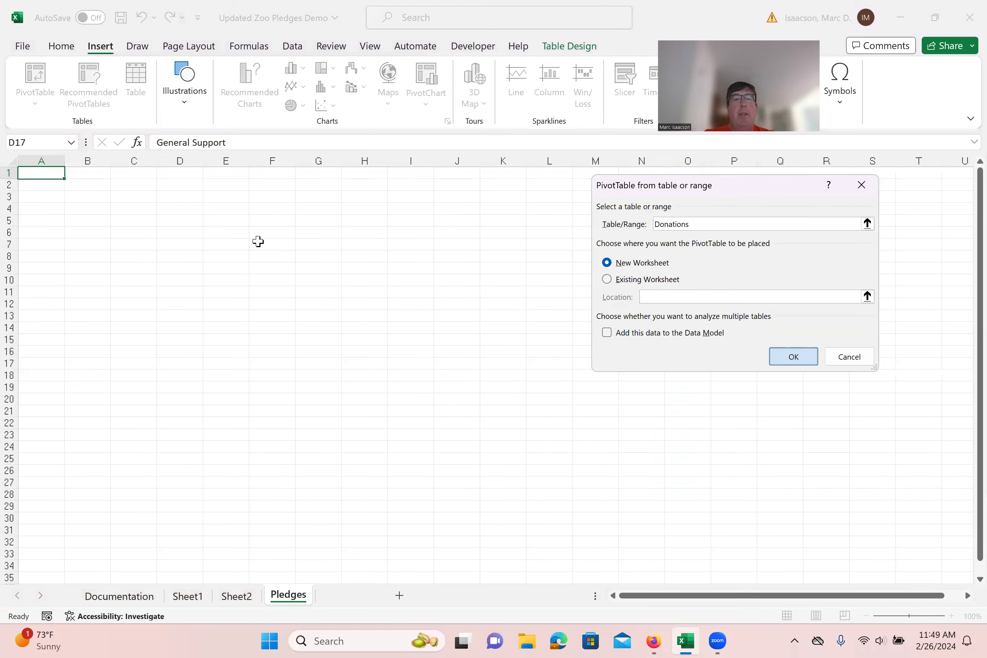
- Summarize Amt Pledged by Fund Name in the rows of the new PivotTable
drag(775, 301, 798, 510)
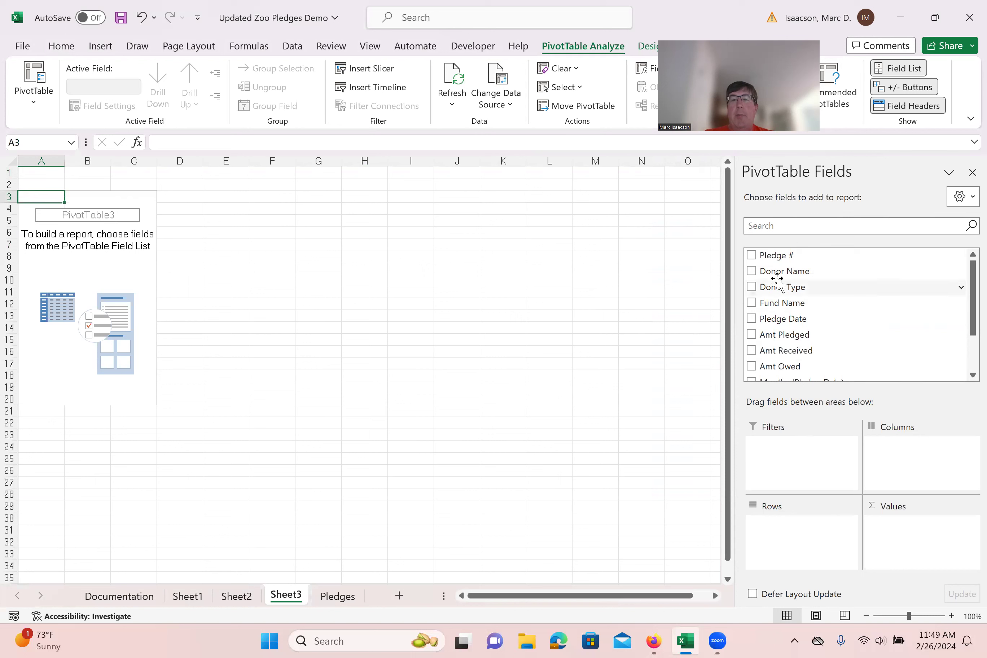
drag(773, 302, 813, 536)
drag(785, 302, 815, 550)
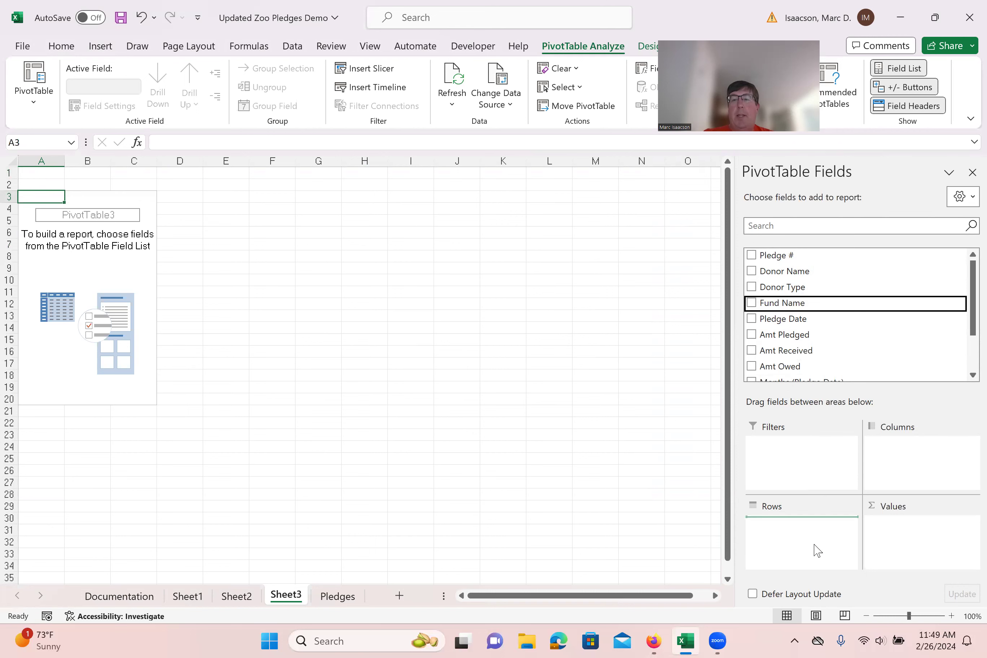
drag(778, 336, 922, 533)
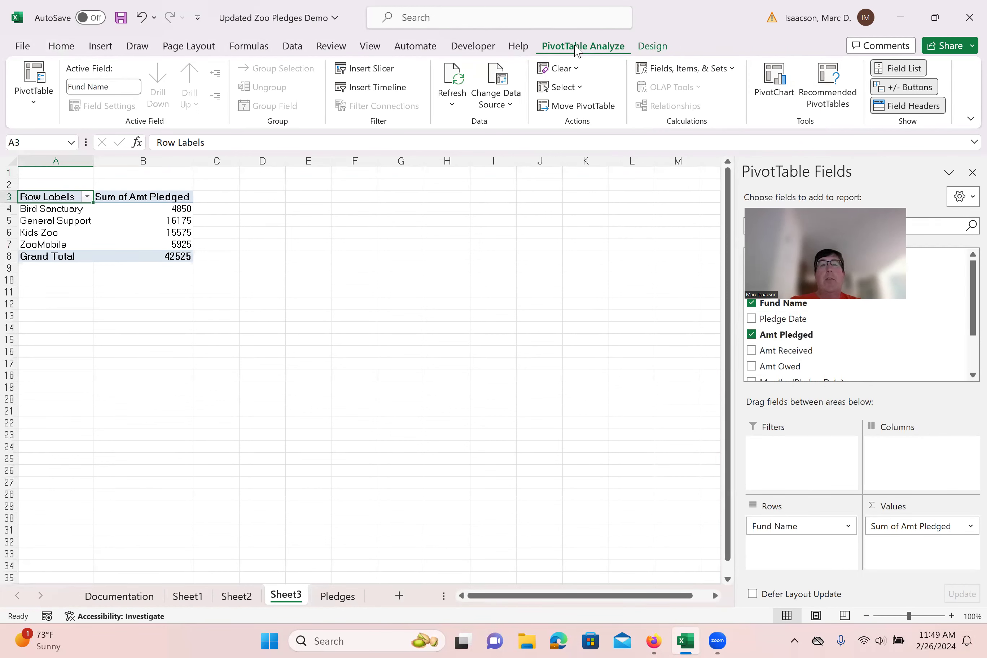
- Insert a pie PivotChart from the fund PivotTable and move it beside the table
click(661, 47)
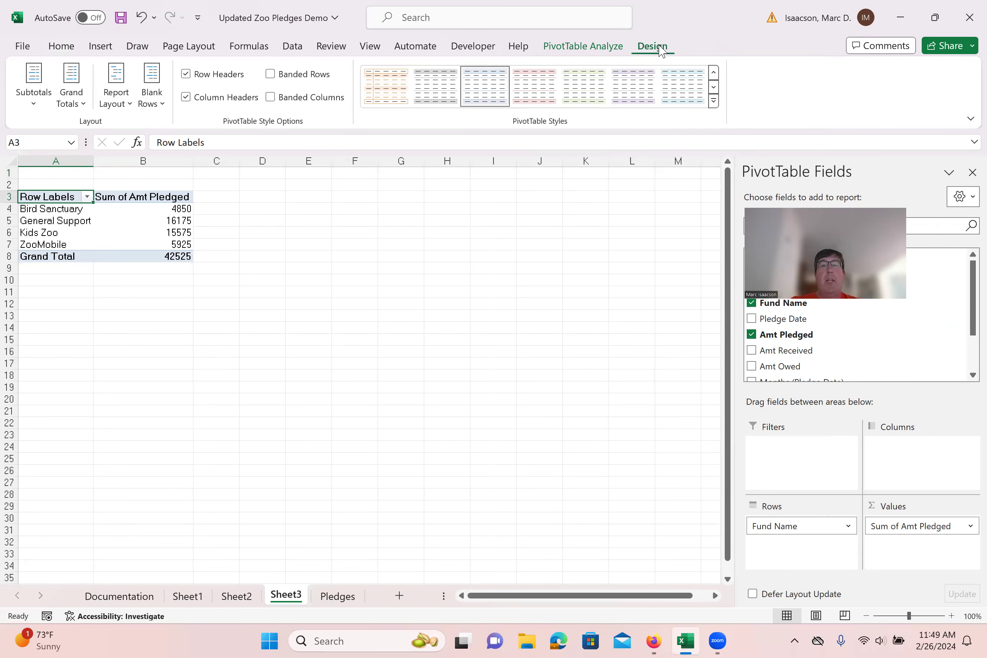
click(602, 47)
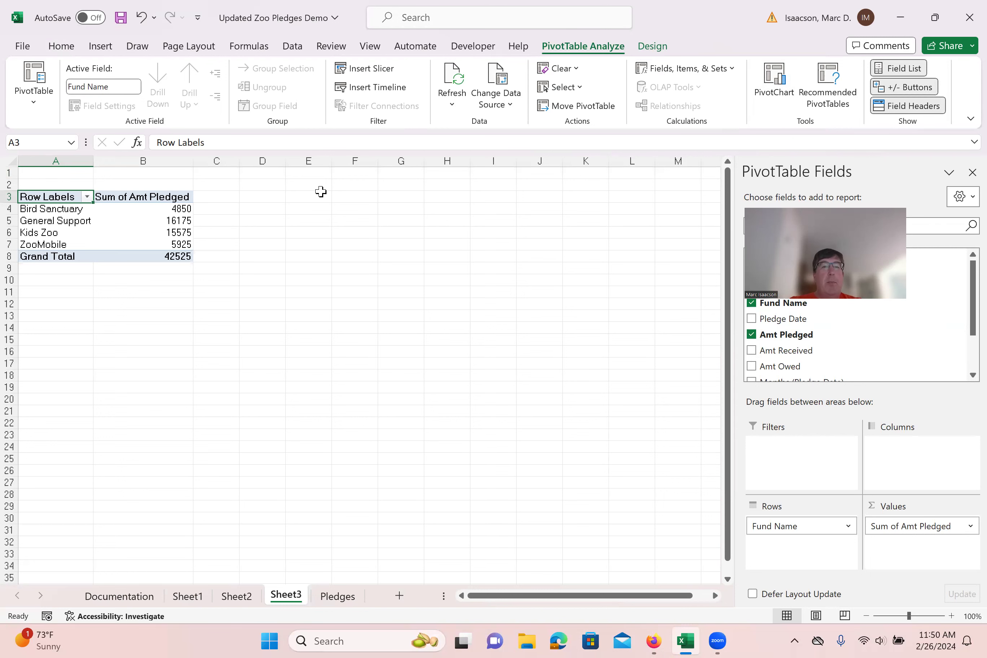
click(781, 79)
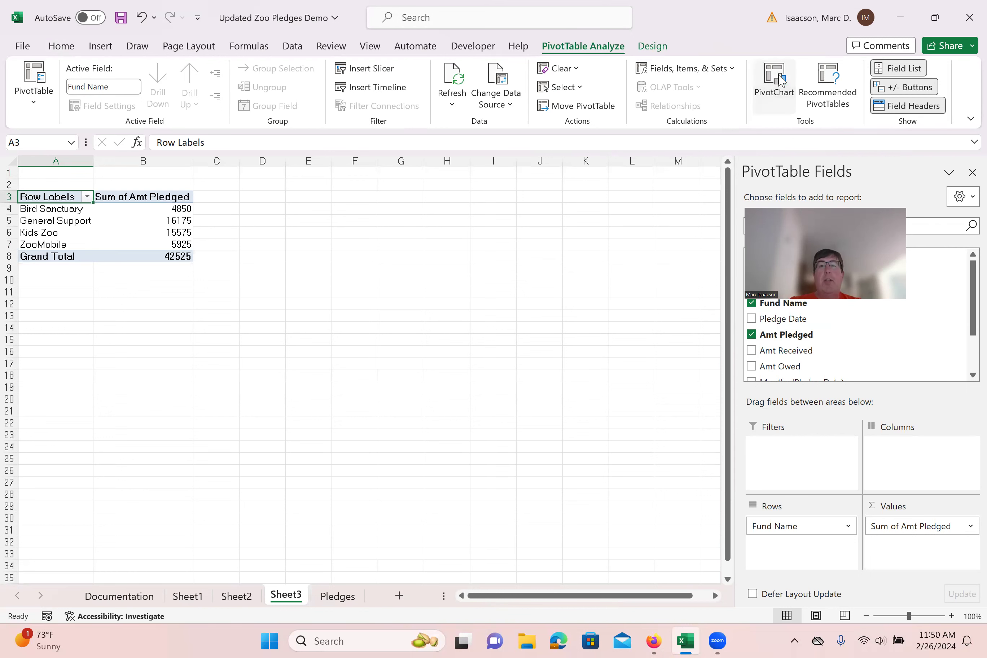
mouse_move(459, 280)
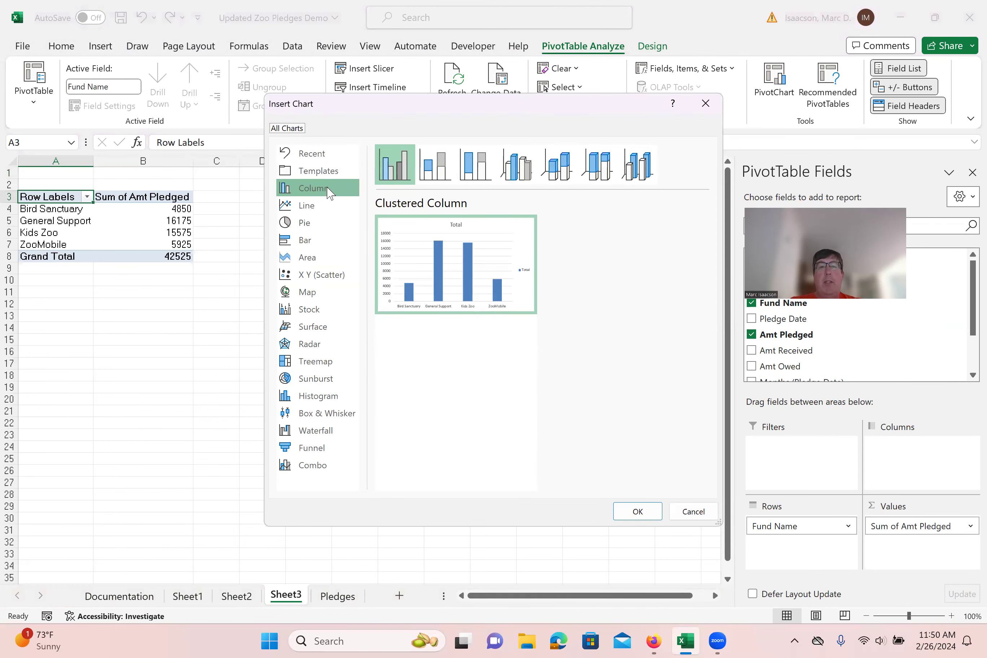
click(292, 225)
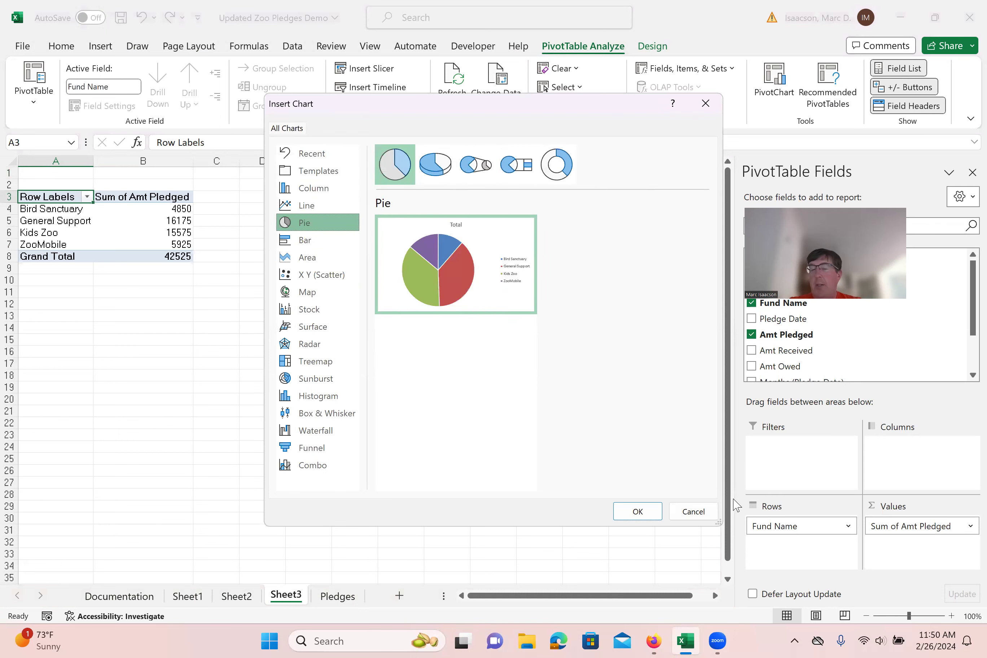
click(634, 511)
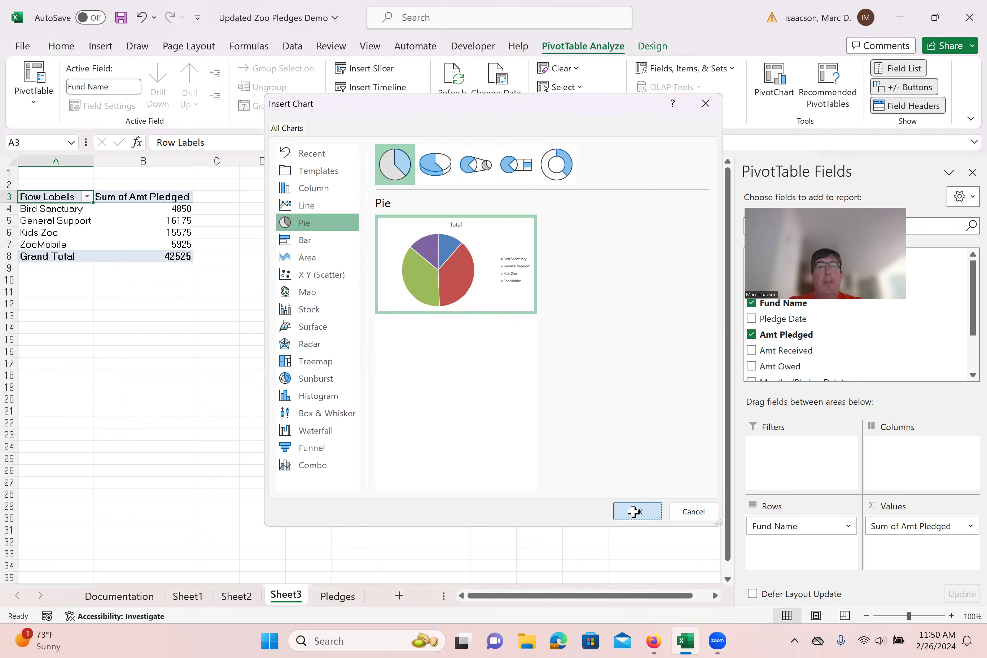
drag(444, 289, 476, 243)
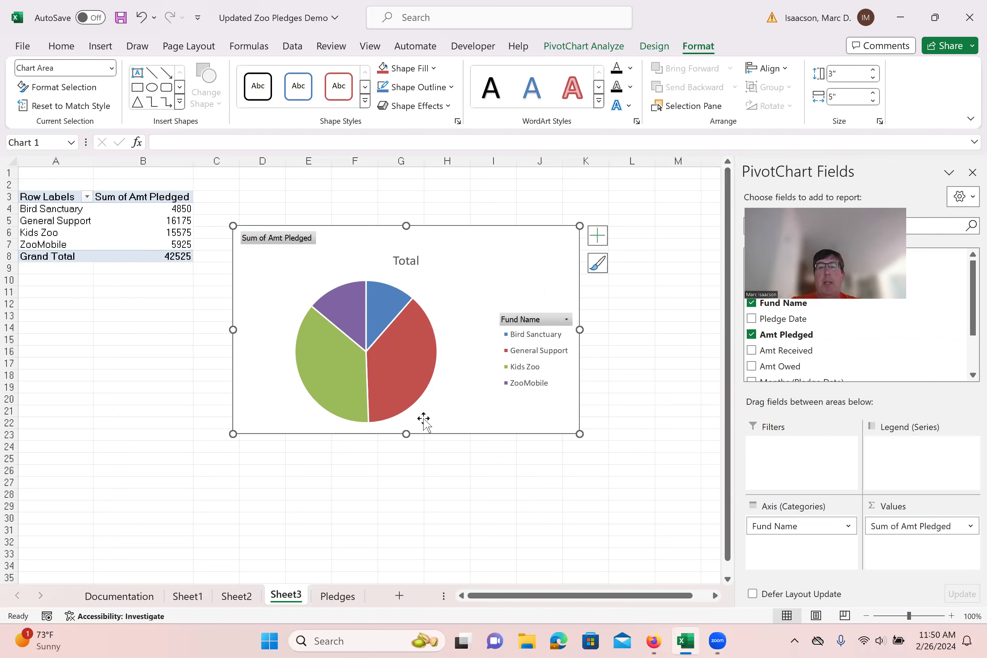
click(465, 497)
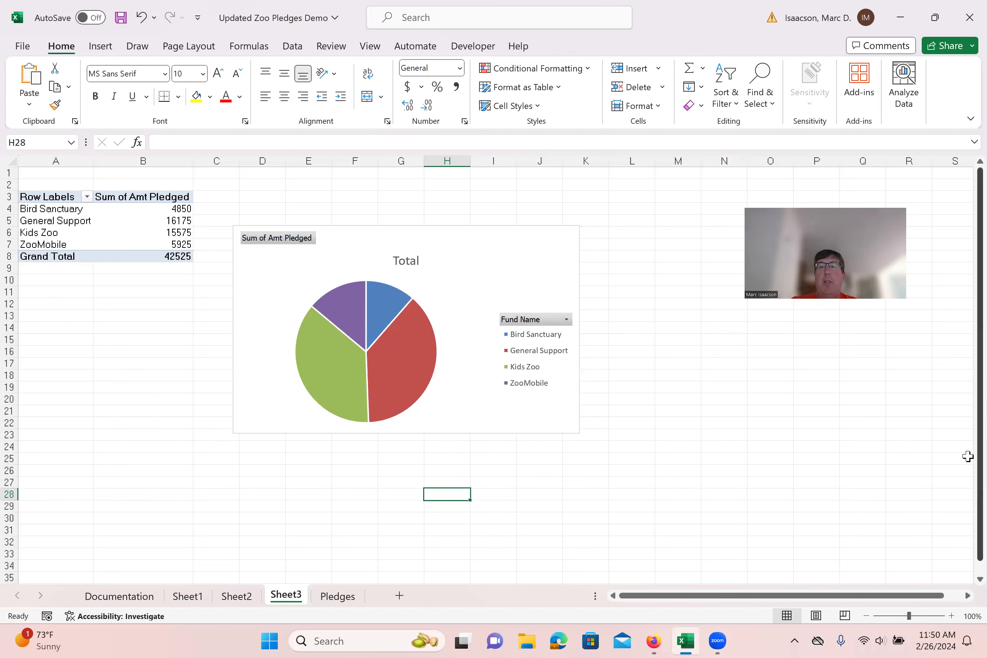
- Replace Amt Pledged with Amt Received in the PivotTable values, and Fund Name with Donor Type in the rows
click(79, 232)
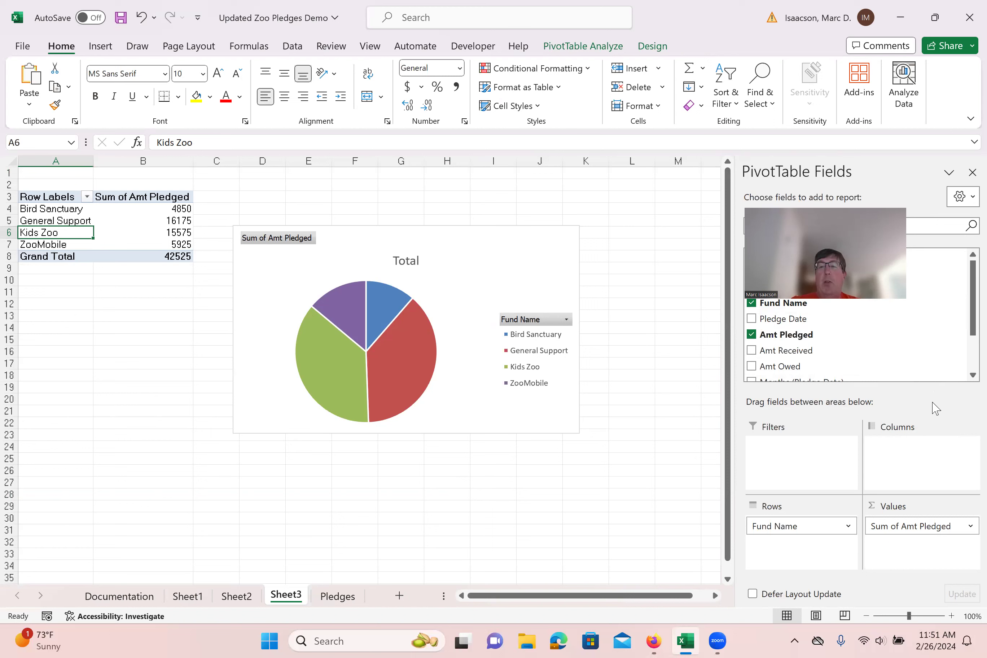
mouse_move(921, 531)
mouse_down()
mouse_move(906, 335)
mouse_move(892, 319)
mouse_move(811, 325)
mouse_move(786, 371)
mouse_move(767, 349)
mouse_move(855, 392)
mouse_move(908, 527)
mouse_up()
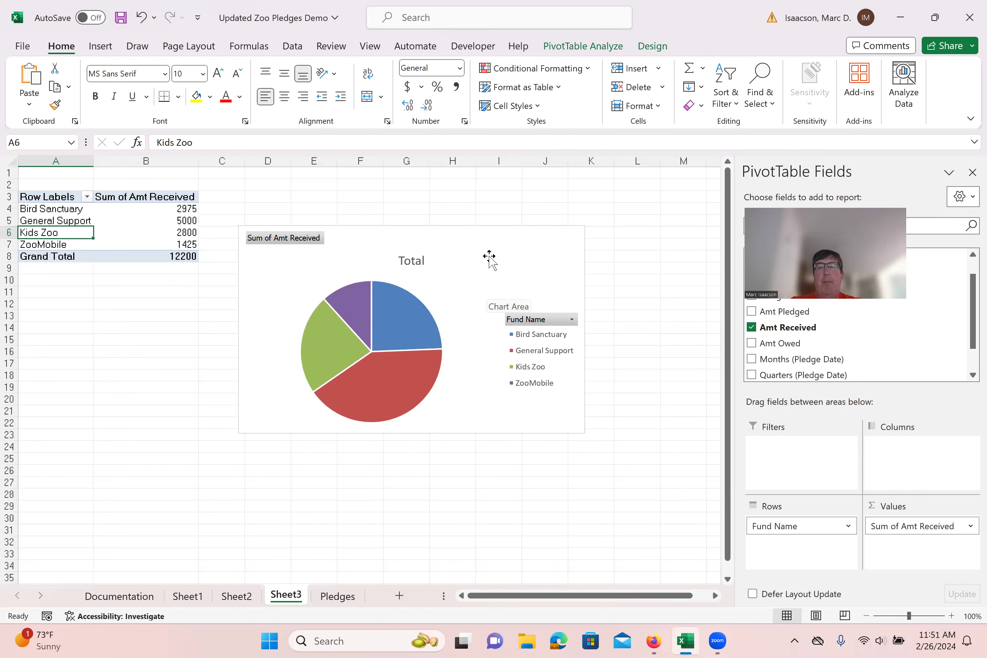
drag(813, 529, 839, 319)
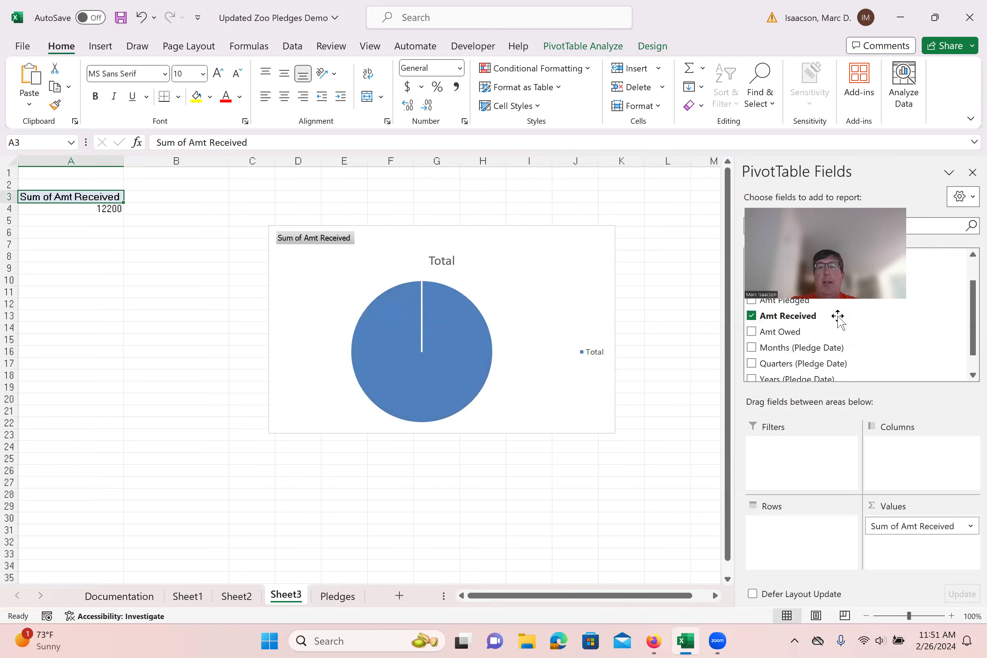
drag(781, 255, 798, 538)
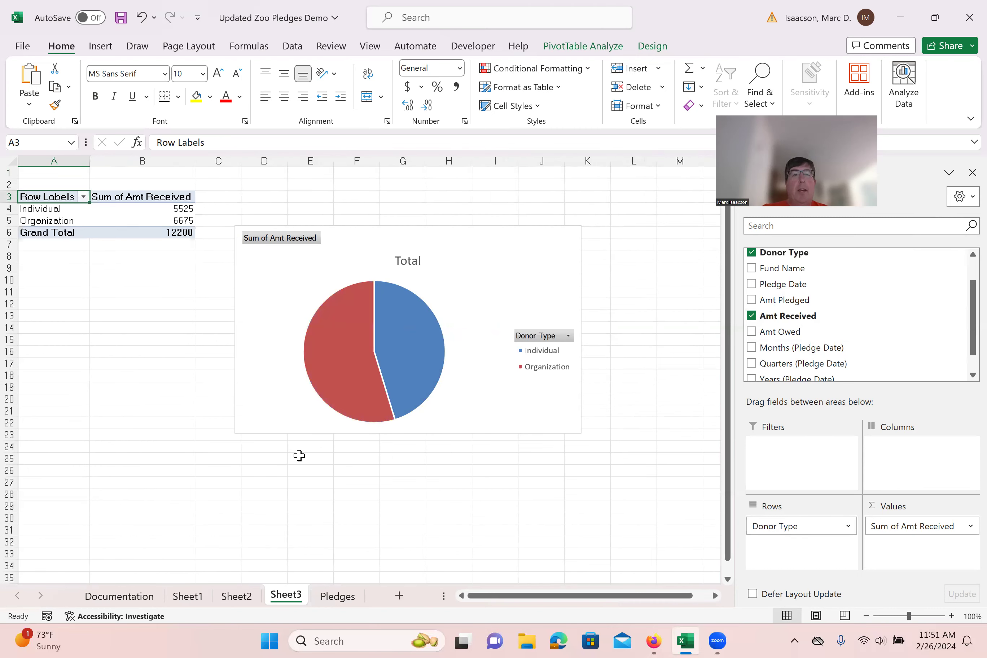